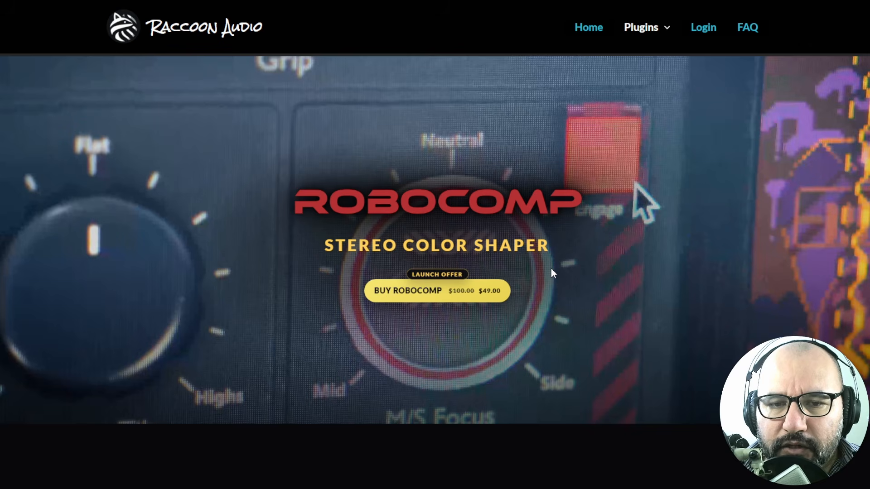
- Look through the RoboComp product page on the Raccoon Audio website
scroll(550, 279, "down", 15)
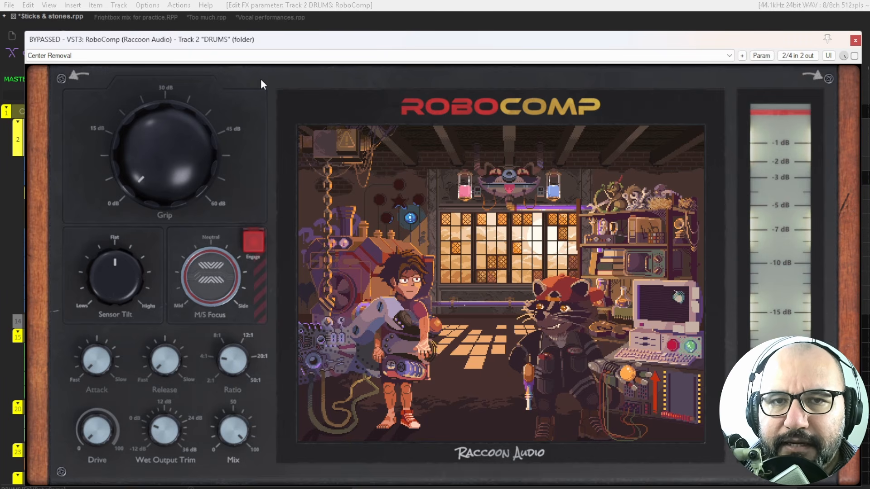
- Cycle the RoboComp interface through its smaller sizes and back to the largest one
left_click(62, 79)
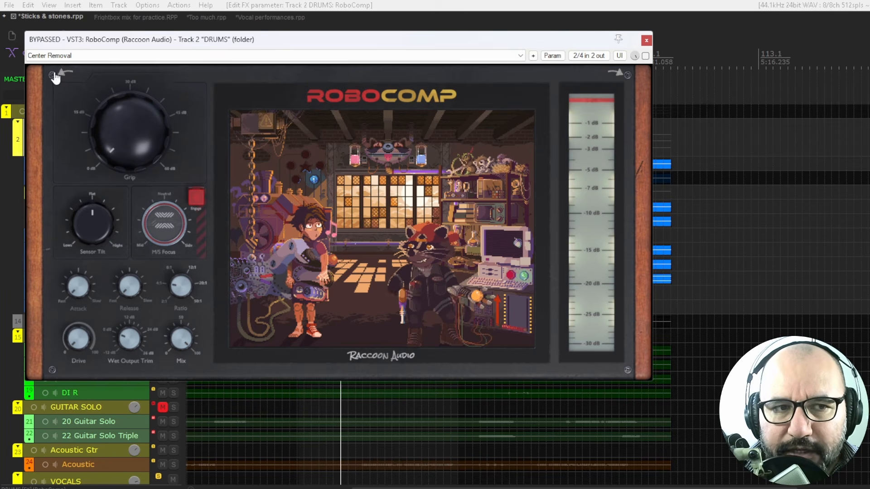
left_click(54, 76)
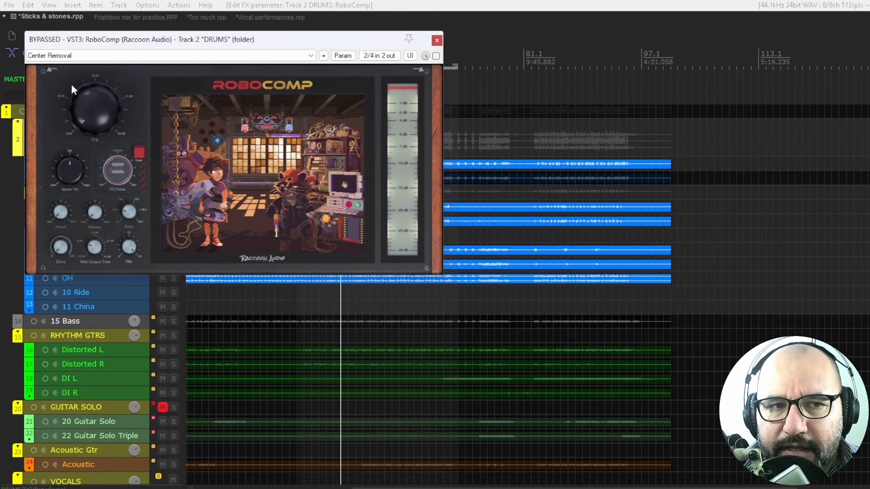
left_click(48, 71)
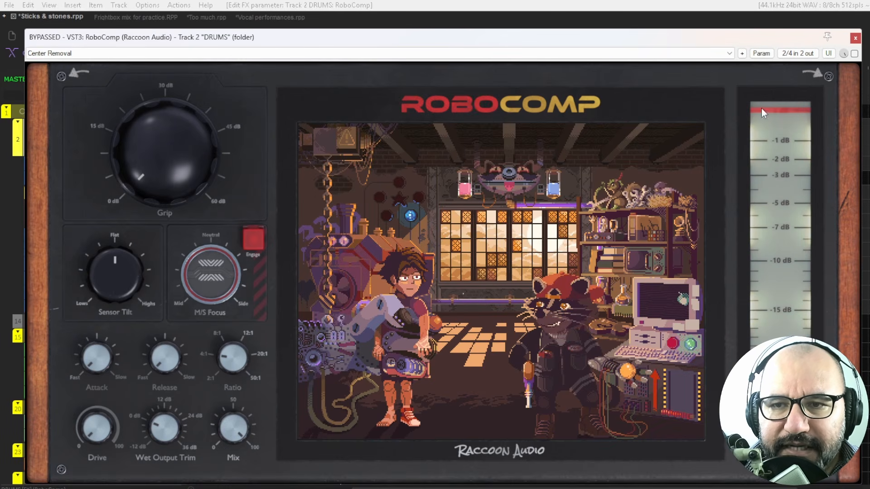
- Hide the pixel-art display in RoboComp and shift the compact plugin window slightly aside
left_click(829, 77)
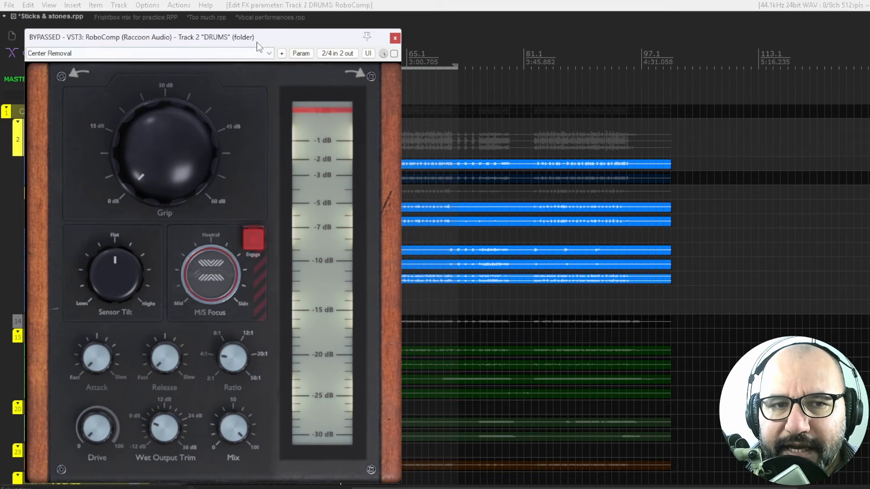
left_click_drag(257, 40, 285, 38)
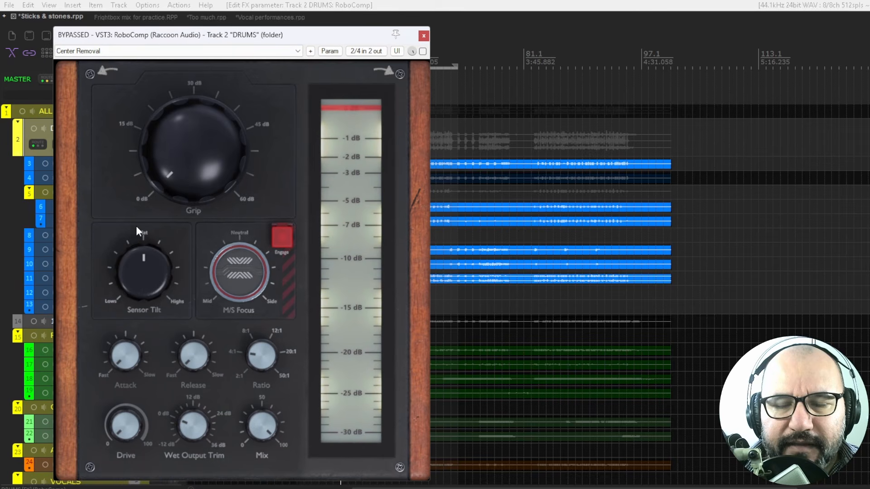
- Sweep Grip up and back to 0 dB, and swing Sensor Tilt to Lows, to Highs and back to Flat
left_click_drag(171, 168, 181, 76)
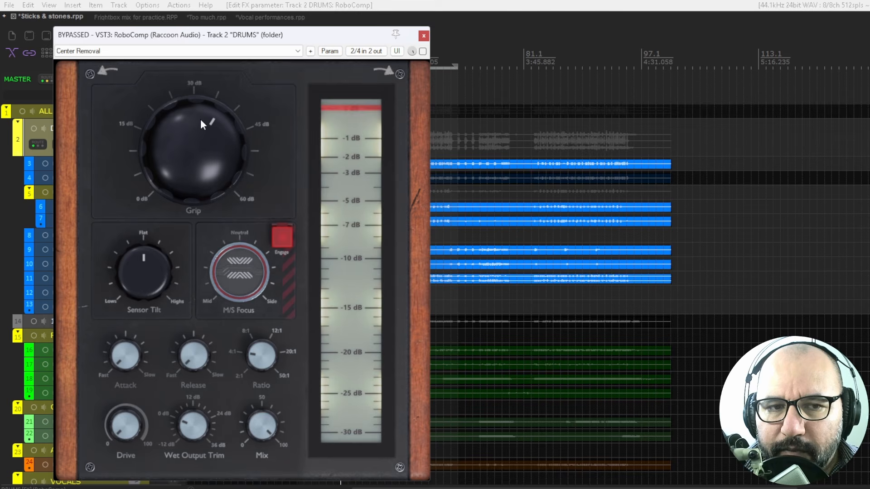
left_click_drag(199, 129, 192, 219)
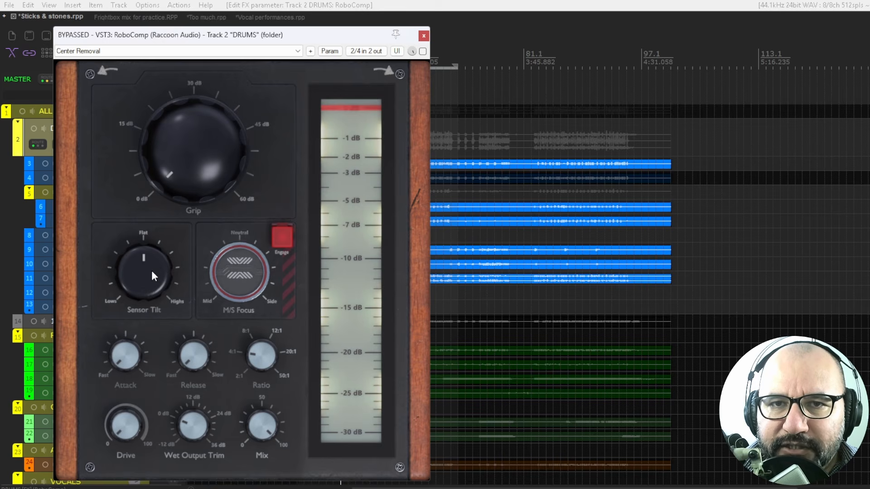
left_click_drag(151, 271, 135, 335)
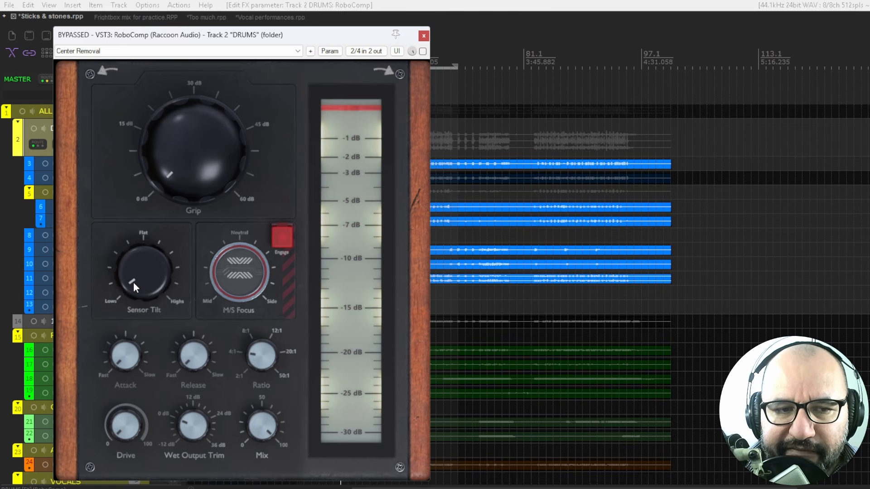
left_click_drag(134, 282, 154, 135)
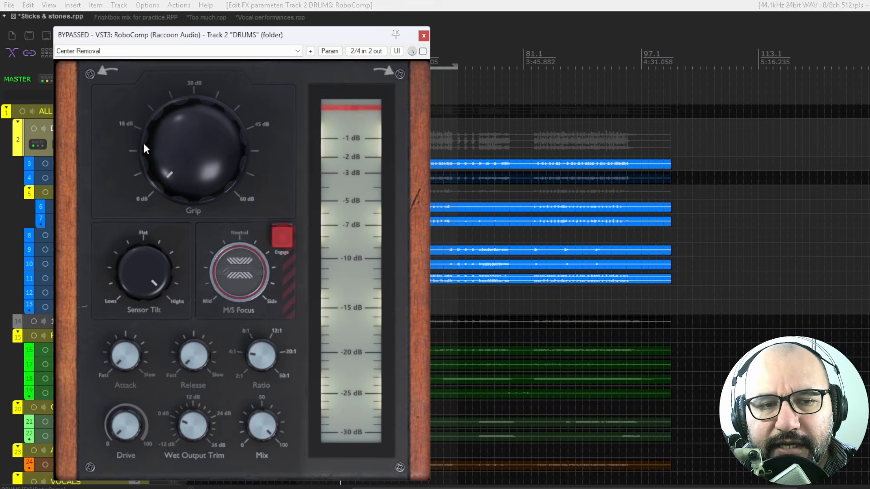
double_click(145, 260)
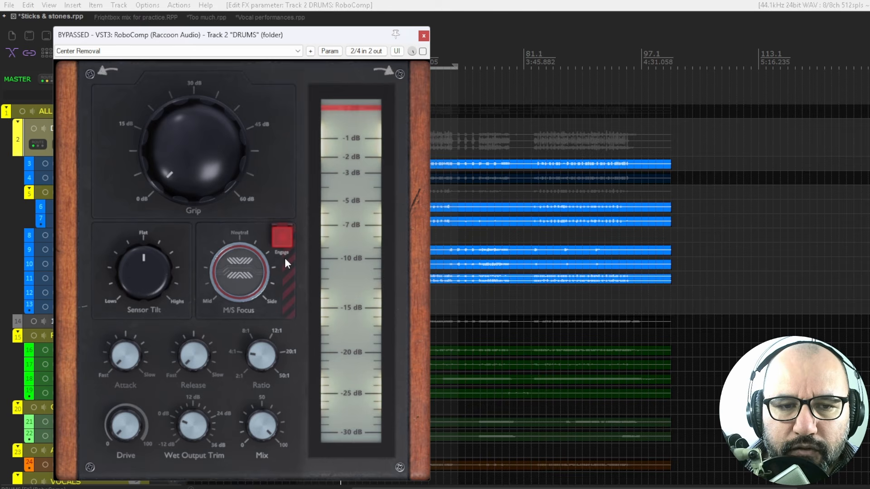
- Engage M/S Focus, try it fully toward Side, and reset it to Neutral
left_click(283, 240)
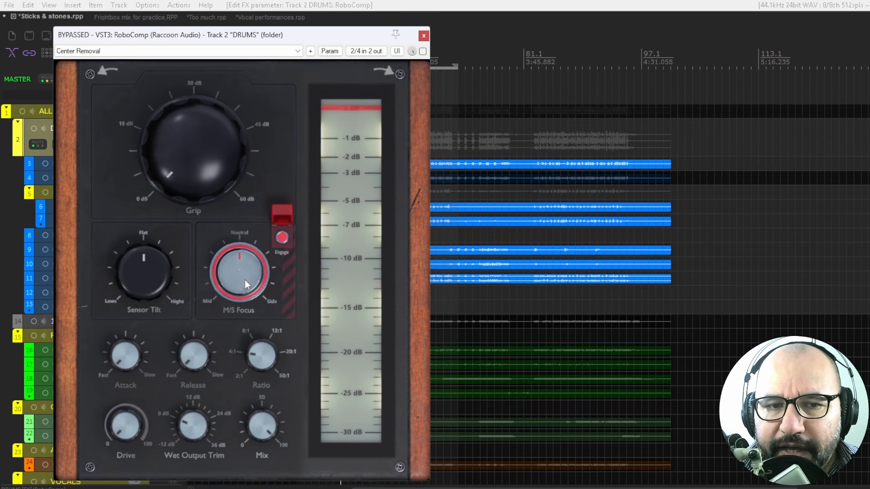
left_click_drag(245, 279, 246, 195)
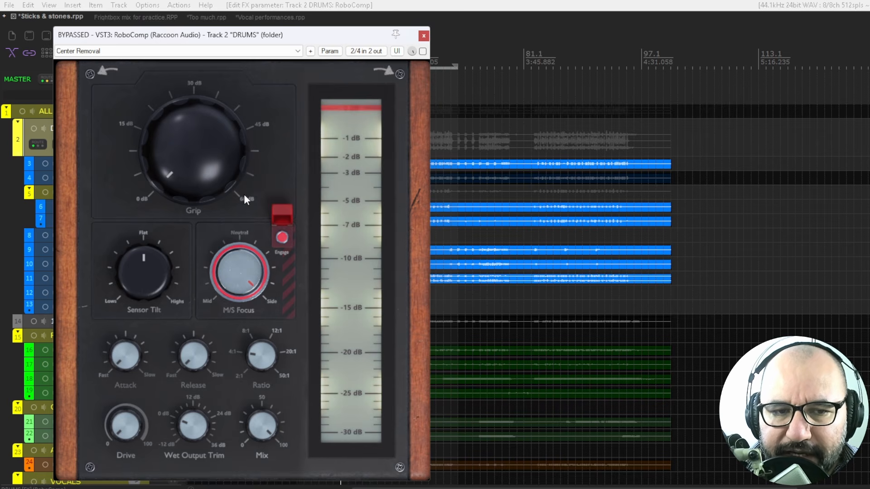
double_click(233, 279)
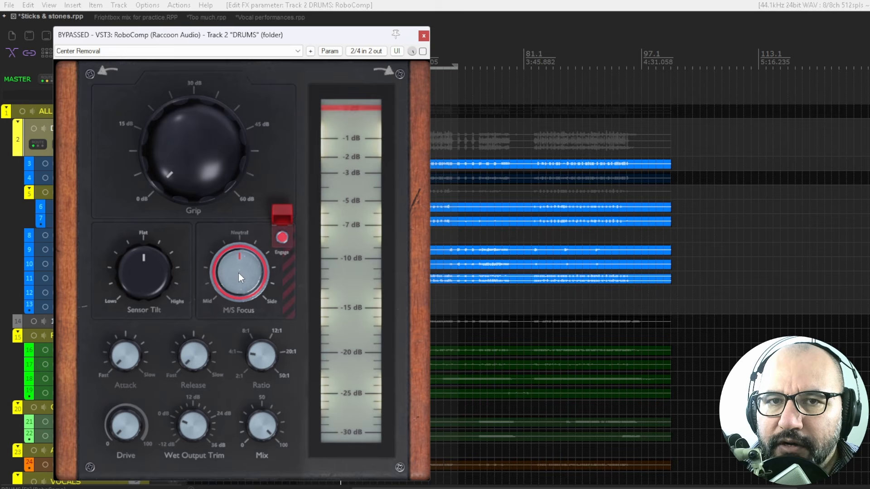
left_click_drag(238, 273, 249, 185)
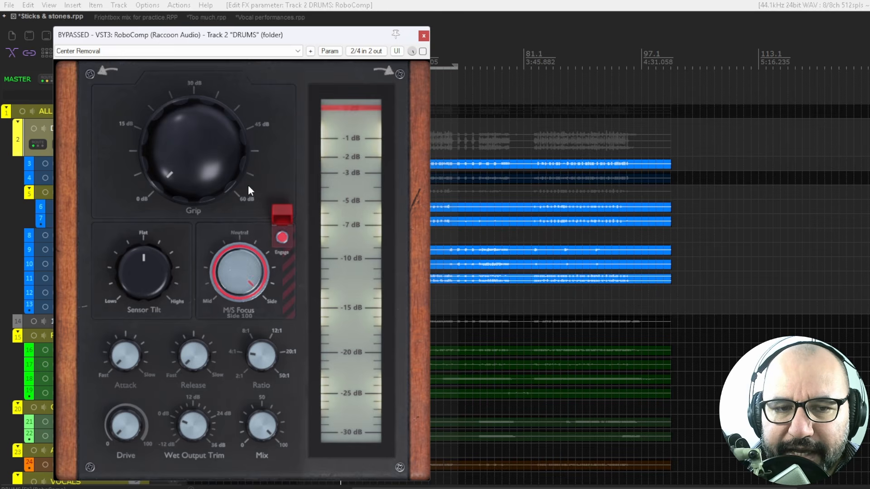
double_click(243, 270)
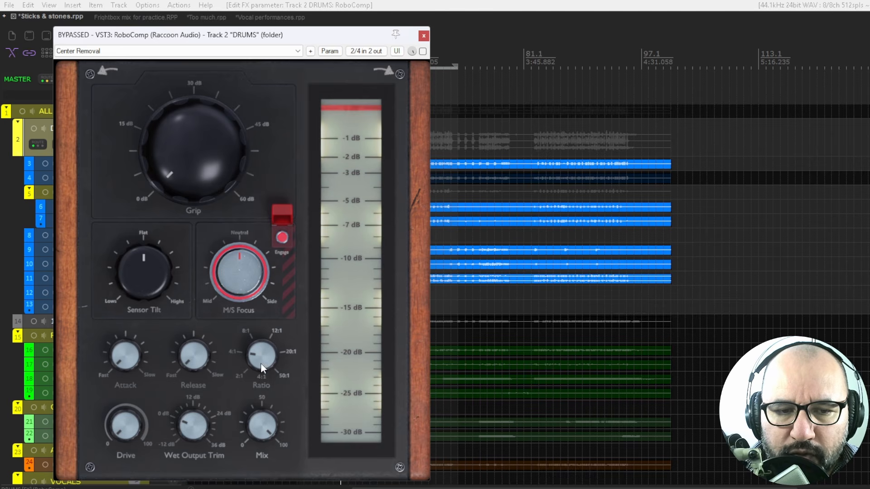
- Try the ranges of Ratio, Drive and Mix, sweeping Ratio to 50:1 and Drive to 100 and back to 0
left_click_drag(261, 338, 273, 234)
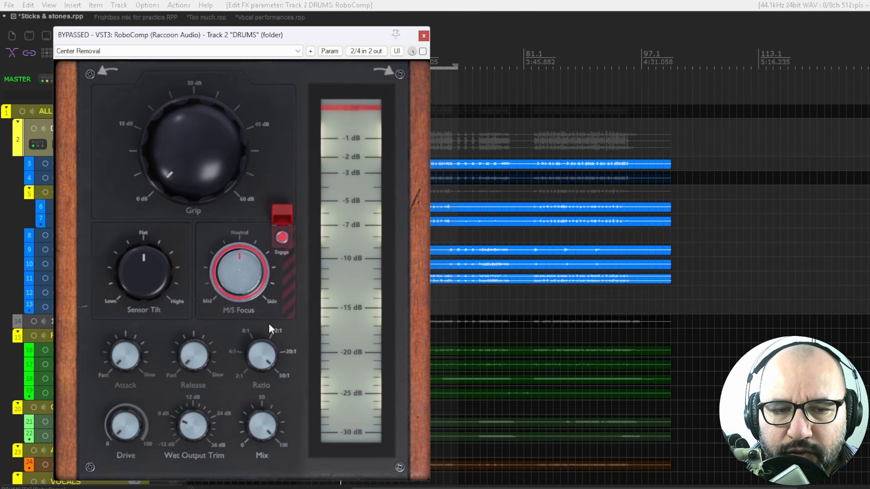
left_click_drag(264, 354, 257, 428)
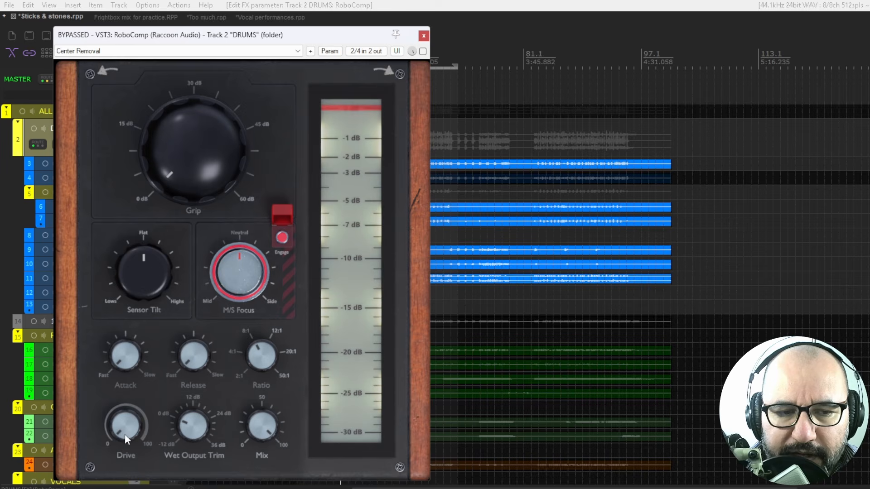
left_click_drag(124, 434, 133, 265)
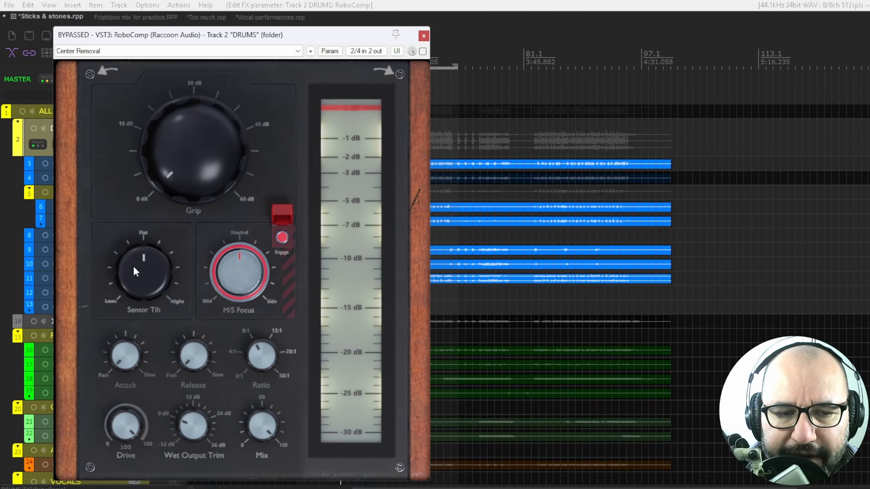
left_click_drag(130, 417, 131, 458)
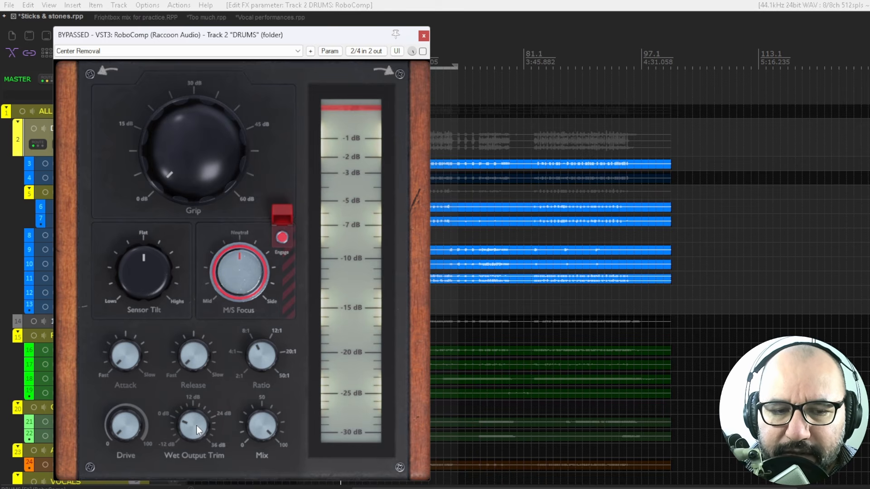
left_click_drag(270, 425, 266, 473)
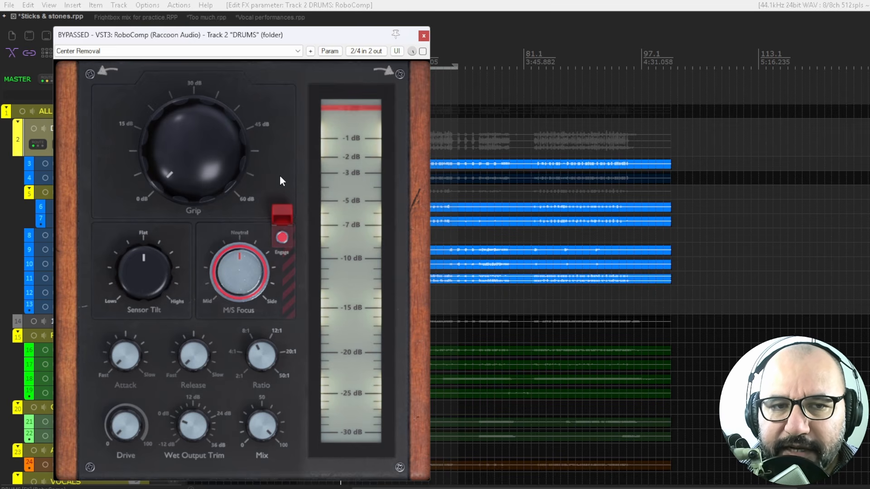
- Move the plugin window clear of the track list and set a slow Attack, a fairly fast Release and a Ratio of about 4:1
left_click_drag(294, 36, 441, 39)
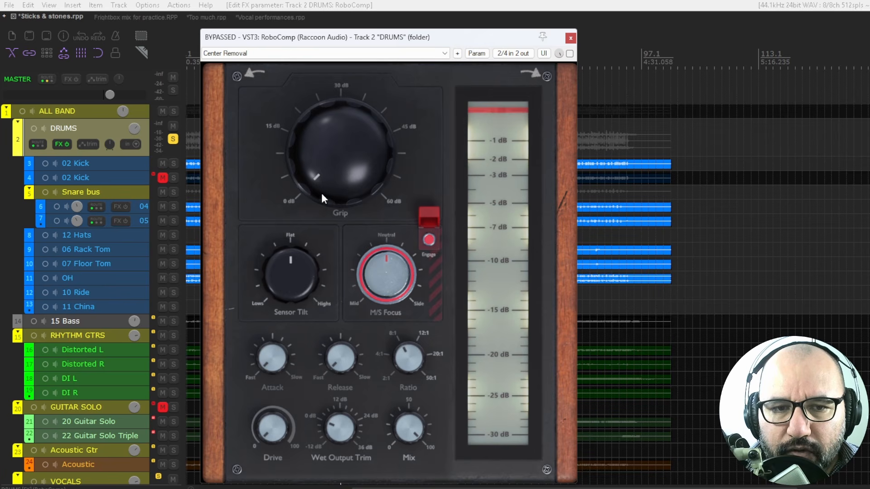
left_click_drag(277, 365, 298, 248)
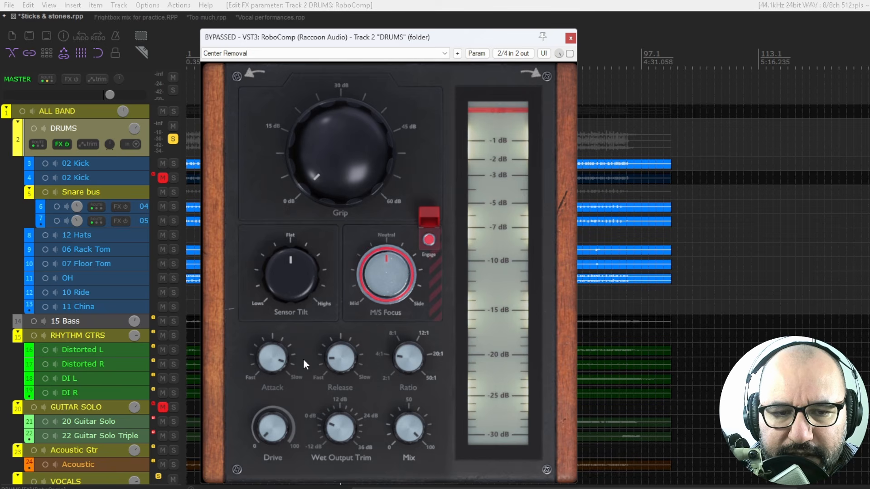
left_click_drag(331, 167, 321, 202)
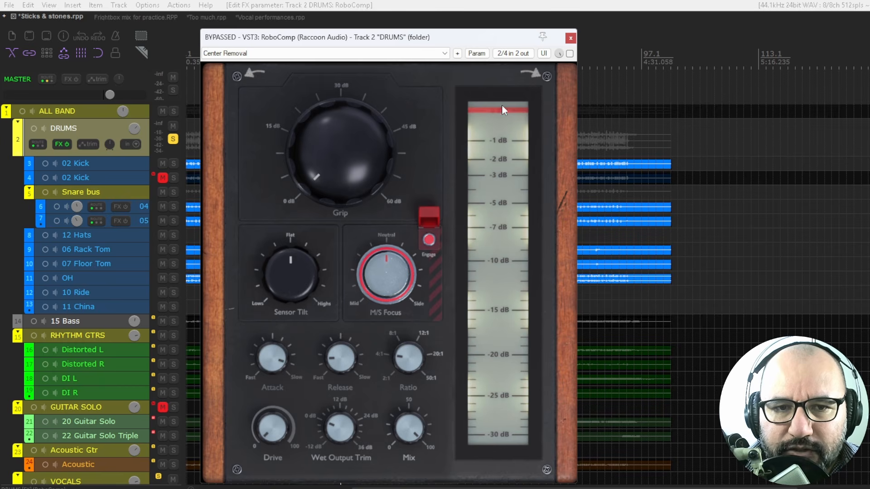
- Take RoboComp out of bypass, play the drums and raise Grip to about 30 dB
left_click(570, 54)
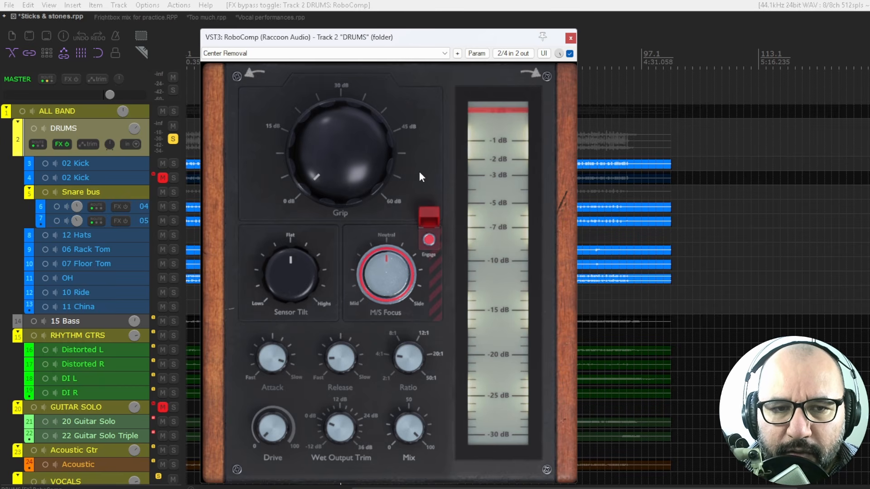
key("space")
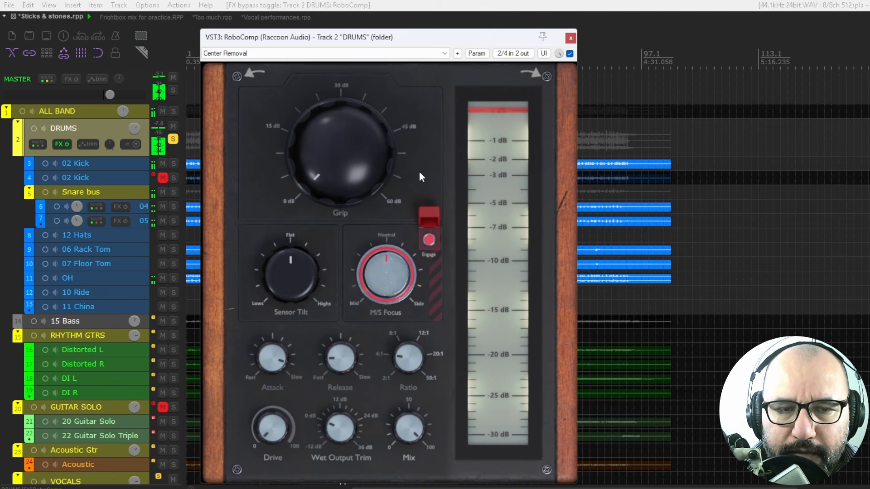
mouse_move(351, 172)
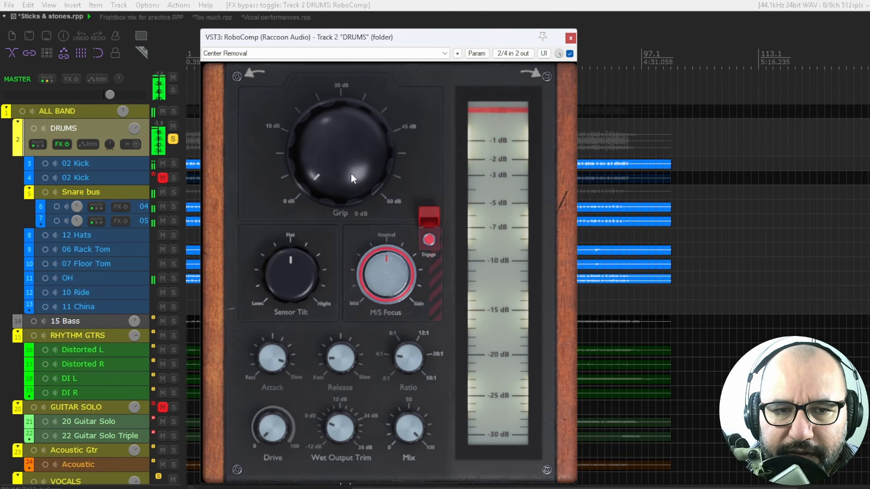
left_click_drag(351, 173, 359, 102)
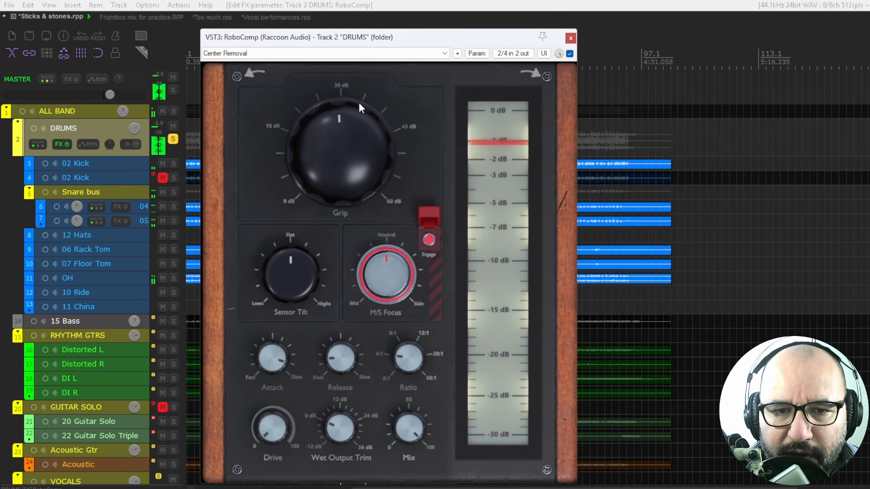
- Make the Release slightly faster and raise the Wet Output Trim a little while the drums play
left_click_drag(341, 347, 341, 370)
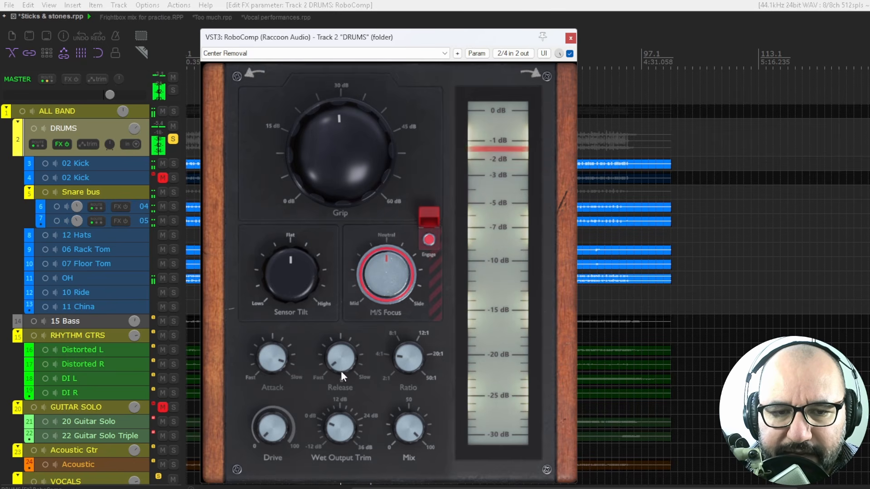
left_click_drag(338, 434, 338, 422)
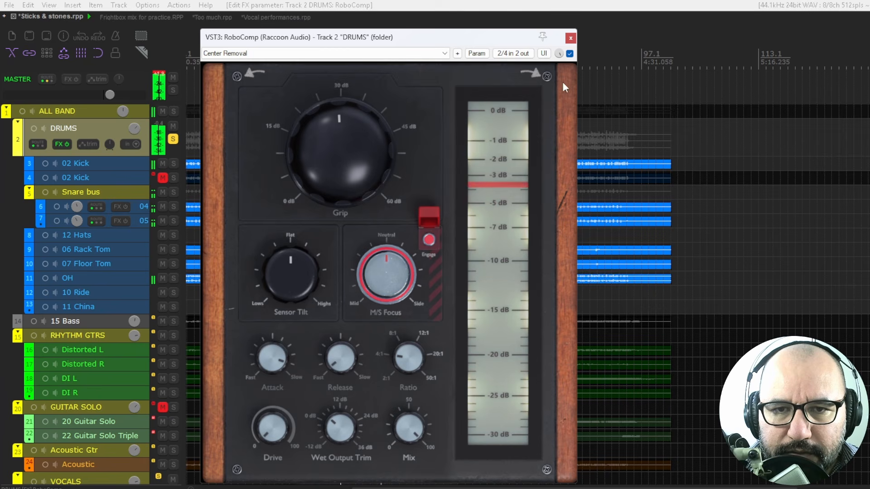
- Compare the playing drums with RoboComp bypassed and active, leave it active and stop playback
left_click(570, 53)
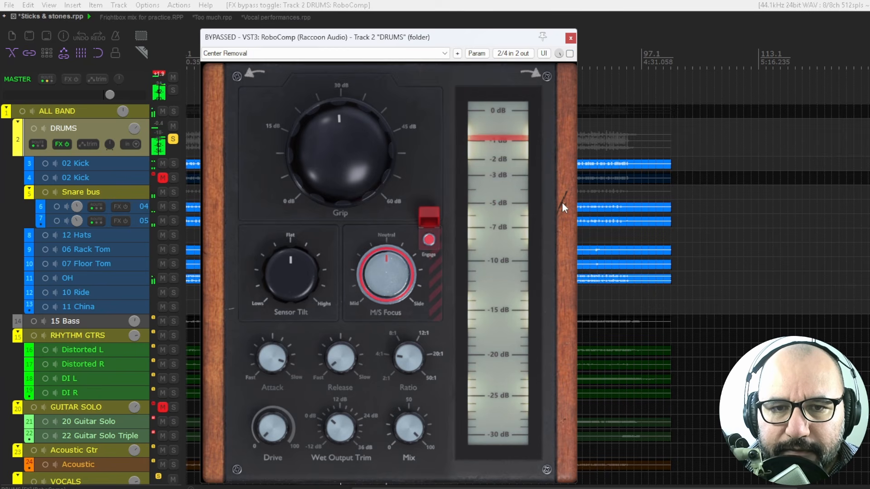
left_click(569, 53)
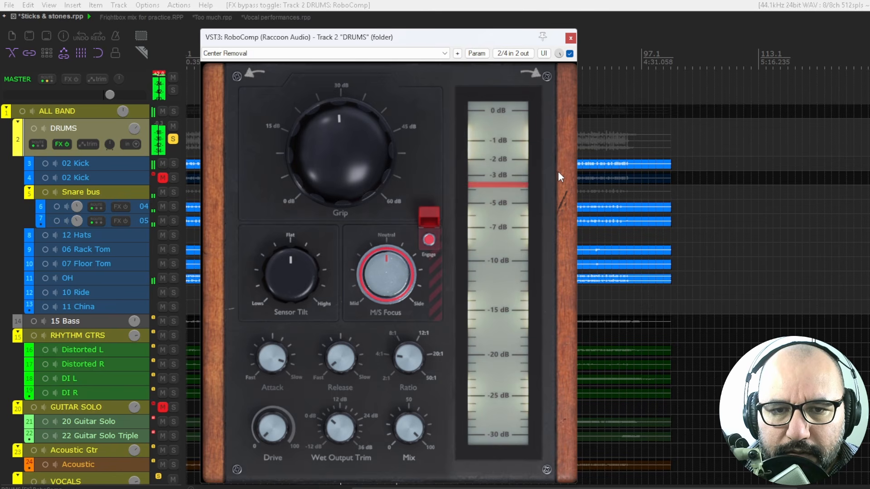
key("space")
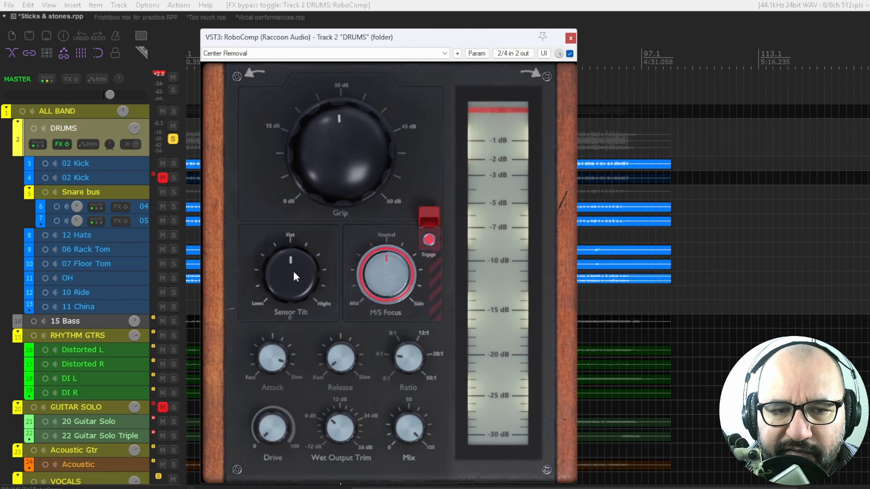
- Turn Sensor Tilt most of the way toward Lows and M/S Focus fully to Mid, auditioning the drums
left_click_drag(293, 271, 289, 329)
key("space")
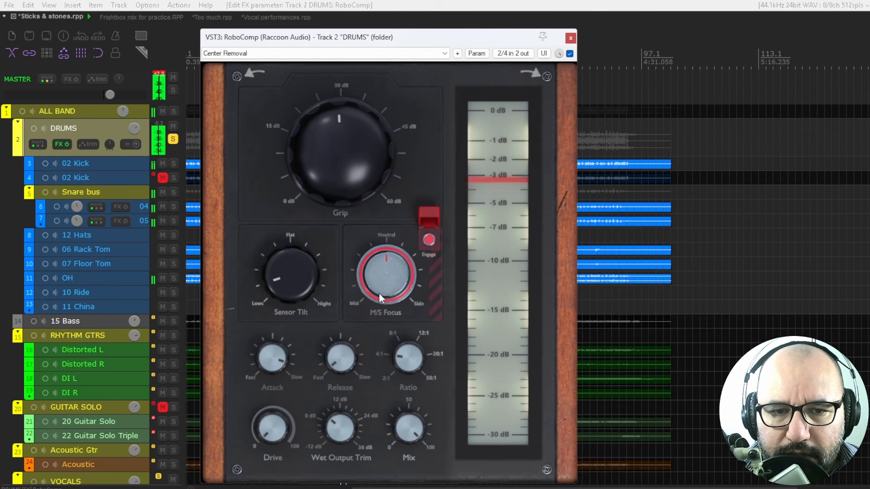
left_click_drag(383, 276, 381, 349)
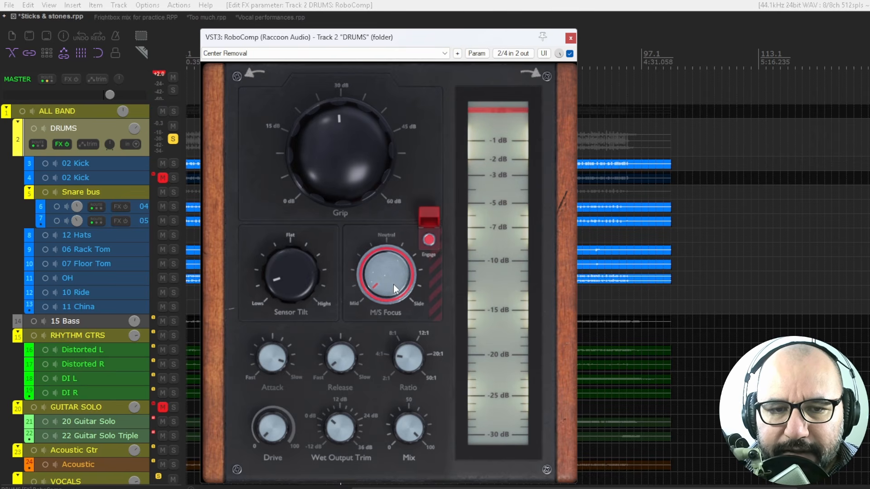
- Play the drums, raise Grip to about 34 dB and set Wet Output Trim to about +4.8 dB
key("space")
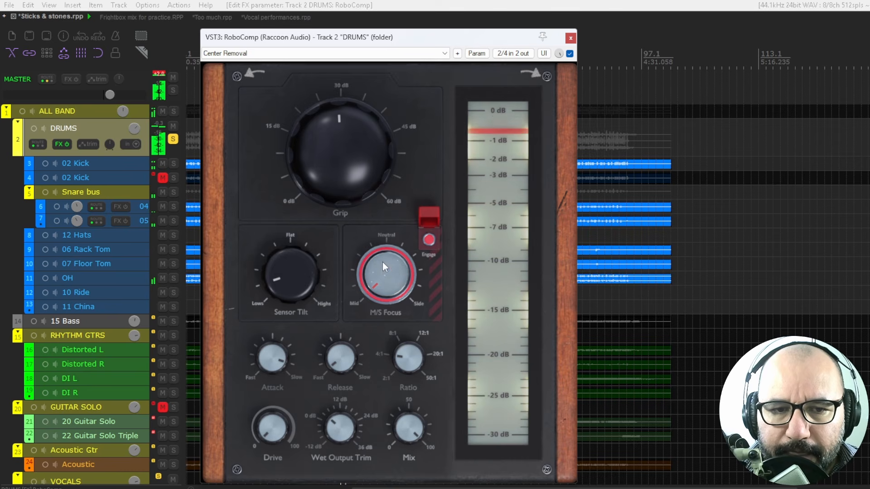
left_click_drag(331, 173, 333, 171)
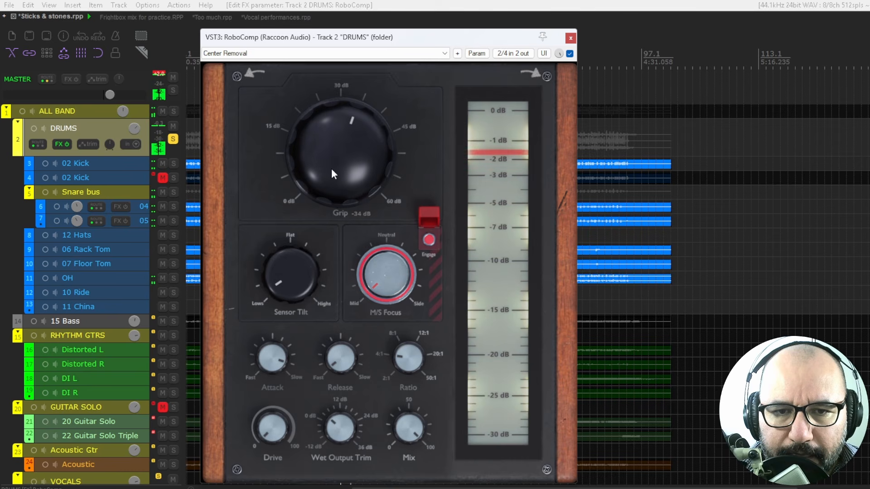
left_click_drag(344, 425, 344, 423)
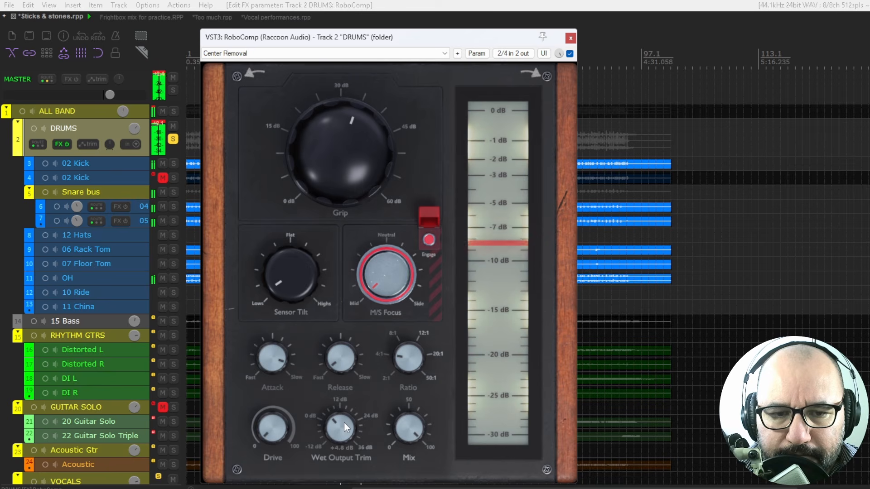
- Sweep Sensor Tilt between Highs and Lows while the drums play, ending almost fully at Highs
left_click_drag(298, 277, 323, 143)
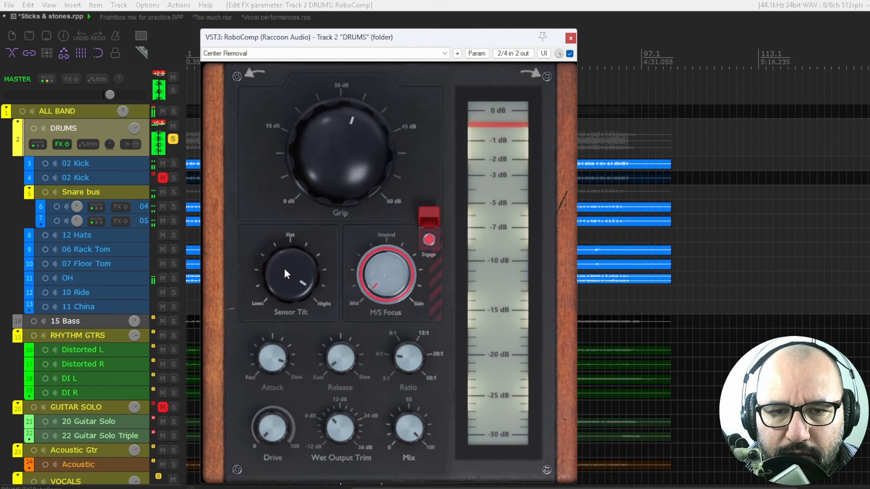
left_click_drag(300, 263, 286, 371)
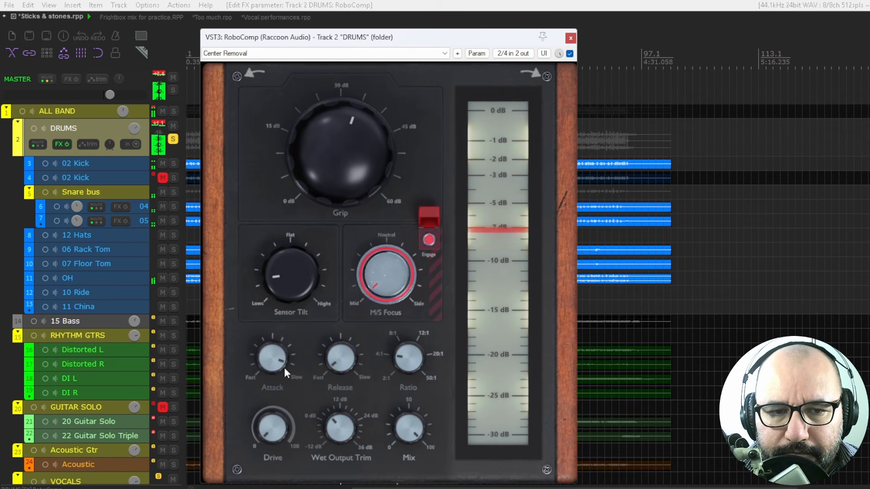
mouse_move(290, 278)
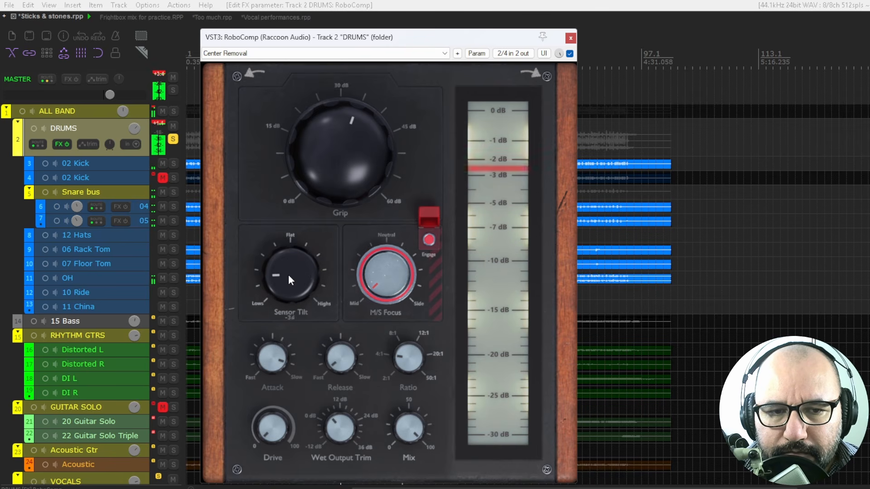
left_click_drag(288, 275, 315, 160)
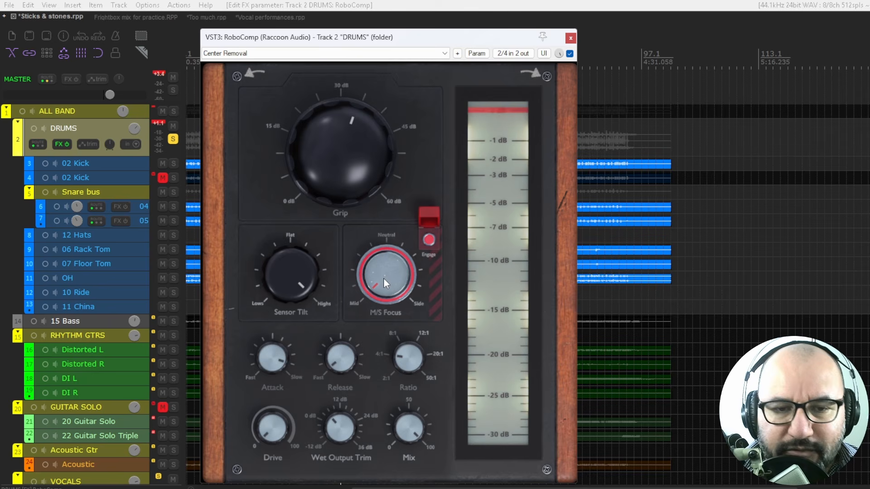
- Turn M/S Focus fully to Side with Grip at about 41 dB, and briefly solo the OH track to audition it
left_click_drag(383, 279, 404, 110)
left_click_drag(383, 208, 358, 167)
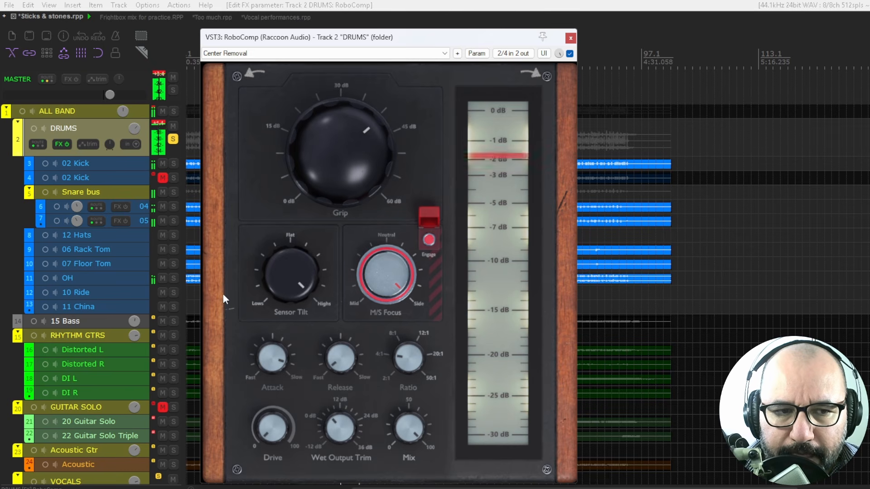
left_click(174, 278)
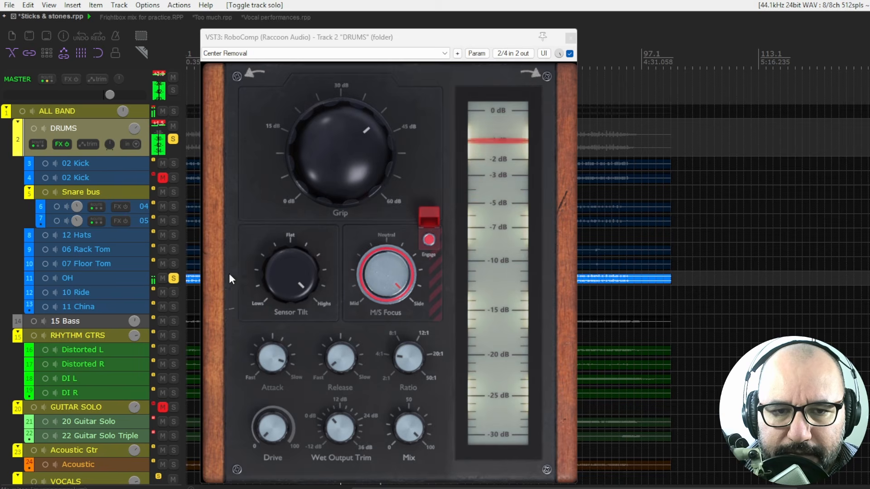
left_click(173, 278)
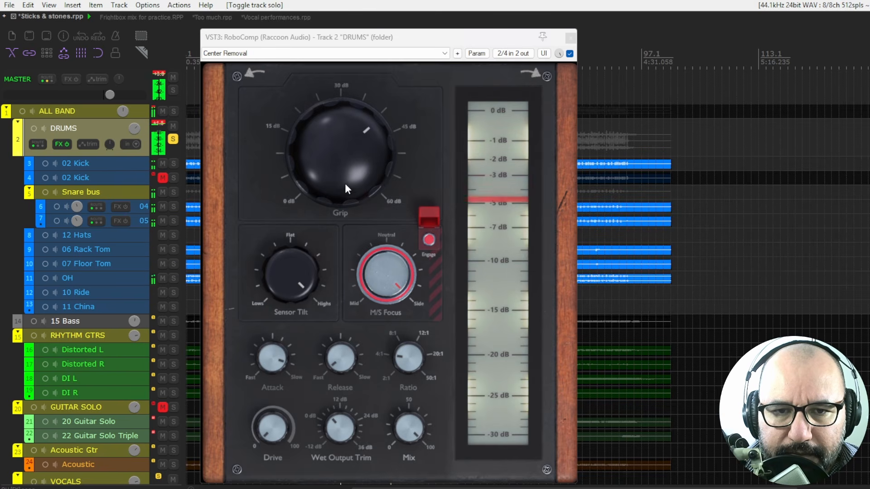
- Lower Grip to 37 dB and reset Sensor Tilt to Flat and M/S Focus to Neutral
left_click_drag(344, 183, 349, 193)
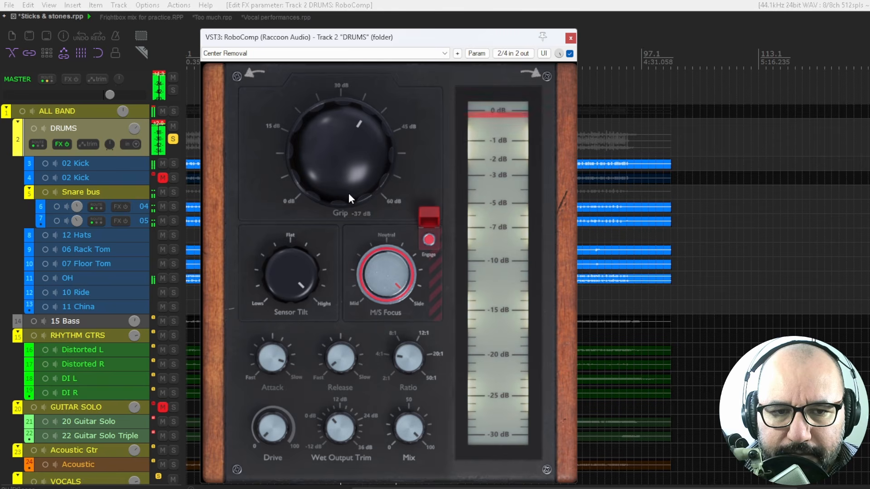
double_click(294, 259)
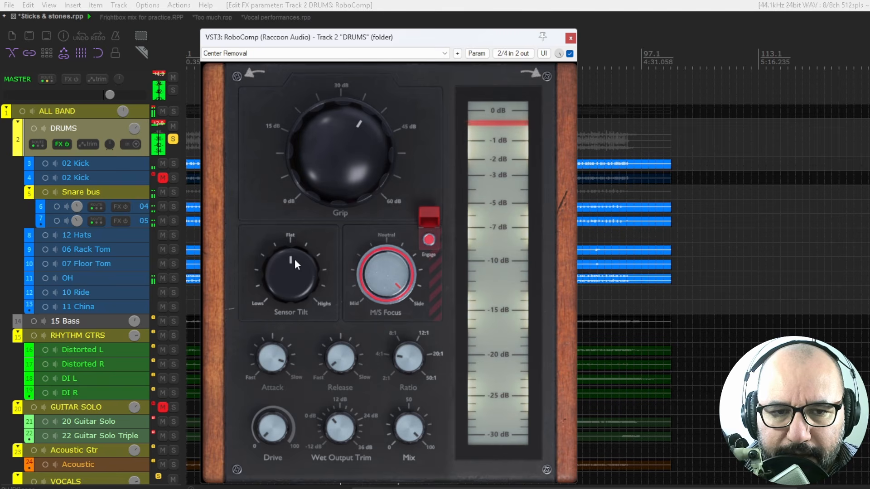
double_click(376, 274)
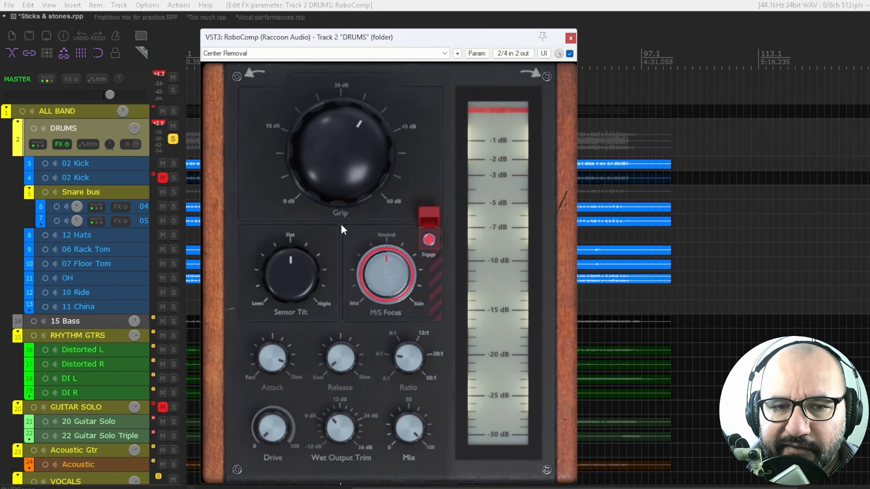
- Play the drums, turn Sensor Tilt well toward Highs and lower Grip slightly
key("space")
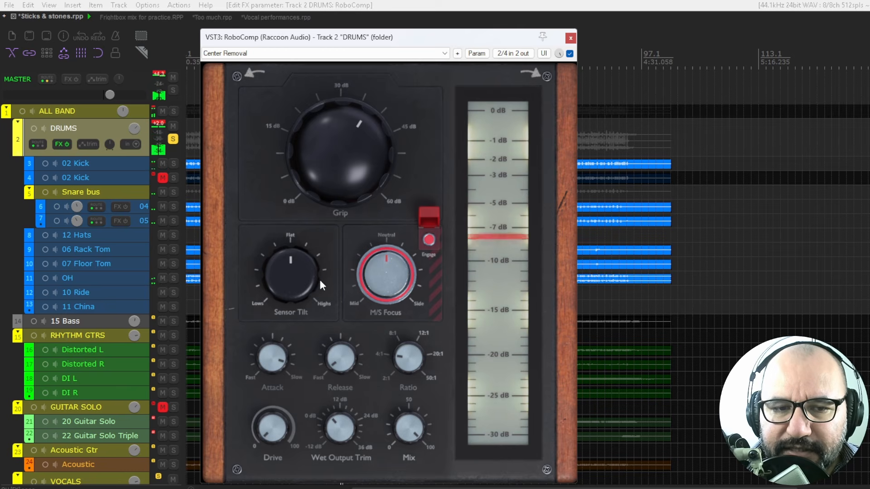
mouse_move(297, 268)
left_mouse_down()
mouse_move(290, 320)
mouse_move(309, 216)
mouse_move(309, 241)
mouse_move(296, 258)
mouse_move(313, 261)
mouse_move(284, 269)
mouse_move(287, 261)
left_mouse_up()
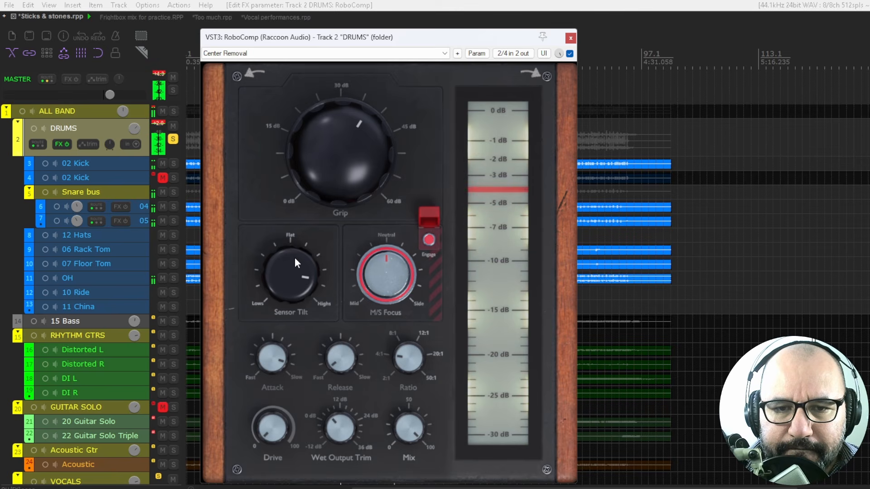
left_click_drag(353, 154, 354, 168)
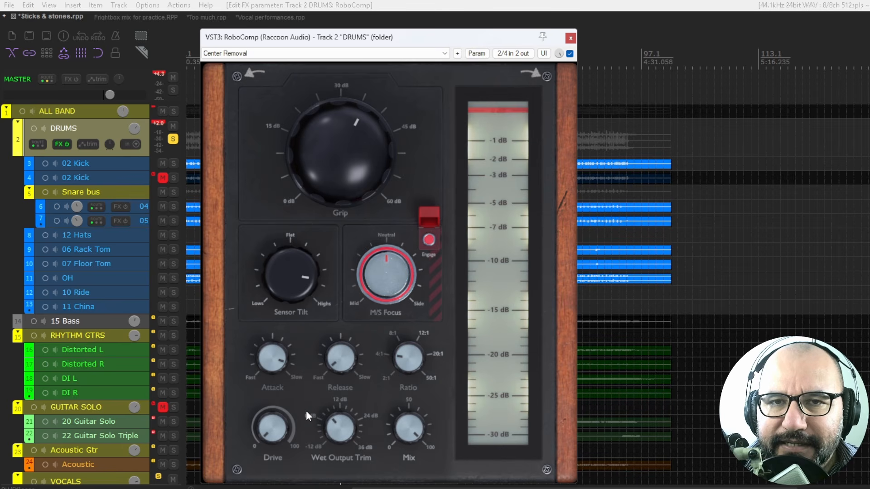
- Raise Drive to 75 and reduce Wet Output Trim to +3.3 dB while the drums play
key("space")
mouse_move(276, 408)
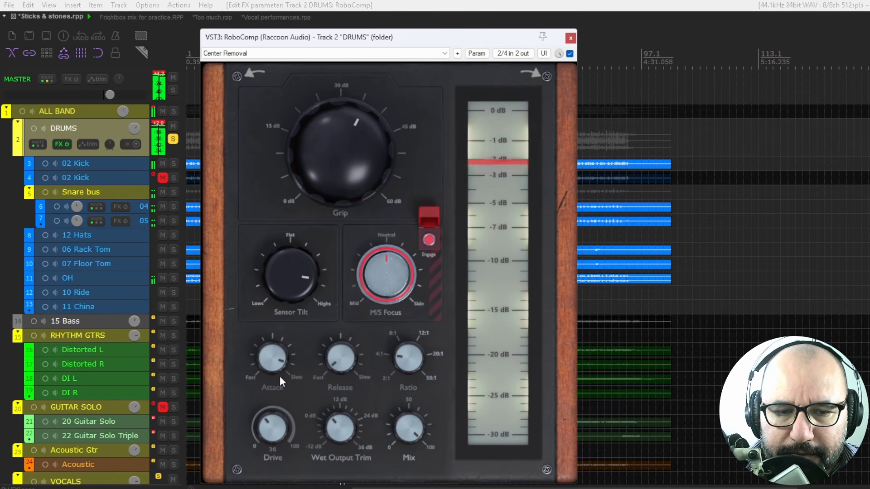
left_click_drag(279, 376, 287, 320)
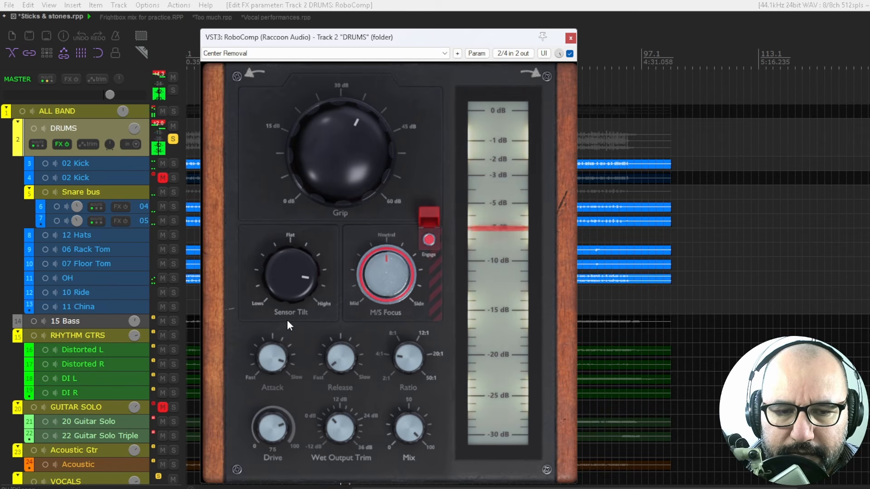
mouse_move(347, 434)
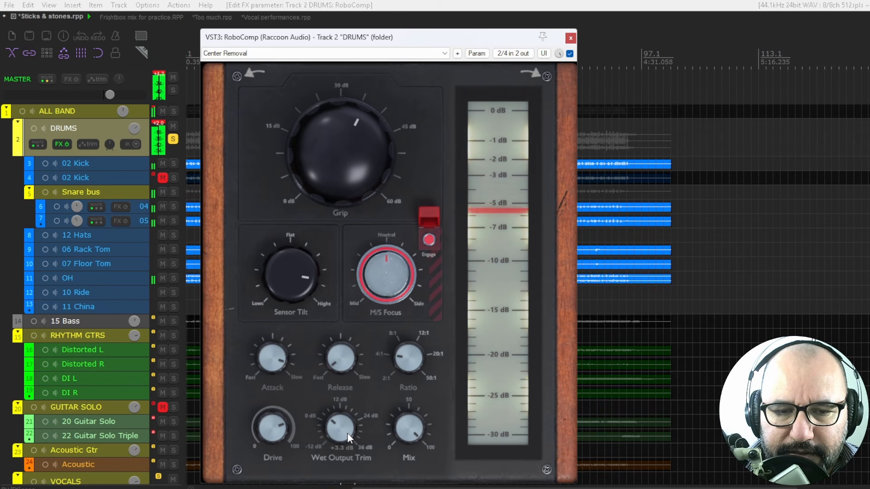
- Turn Sensor Tilt about halfway toward Lows, audition the drums and stop playback
left_click_drag(292, 290, 291, 364)
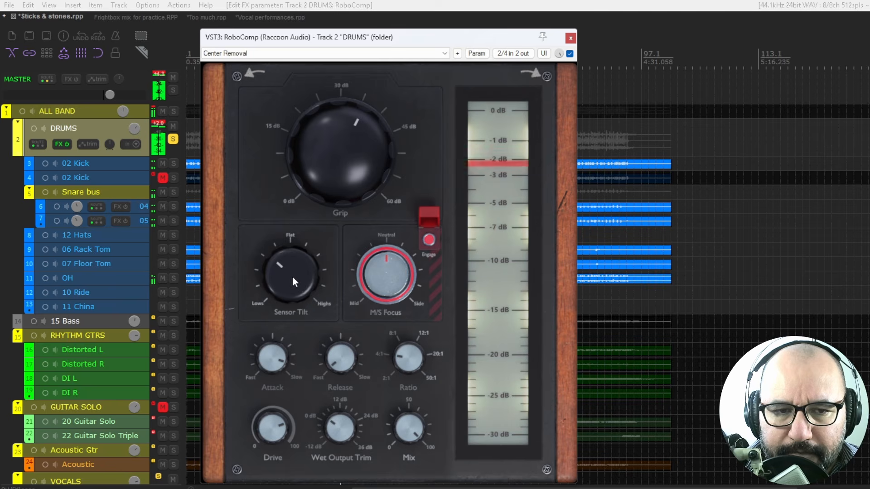
scroll(291, 290, "down", 2)
key("space")
scroll(293, 283, "up", 1)
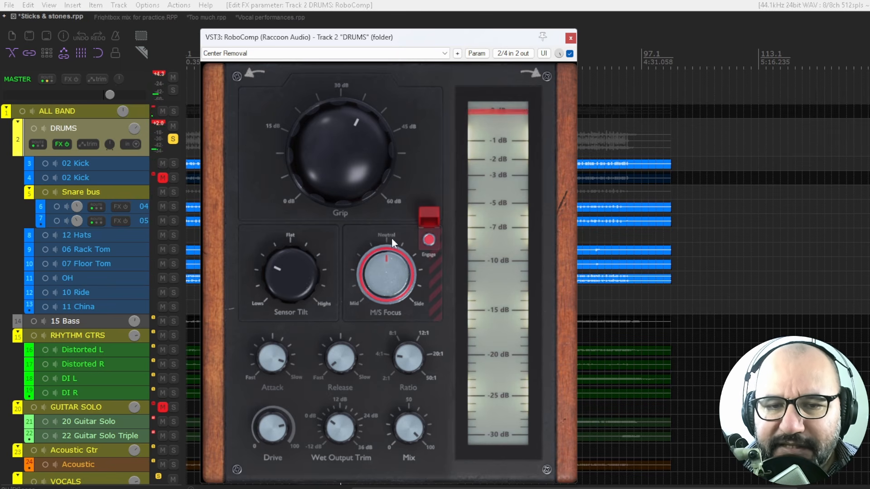
- Audition M/S Focus up to fully Mid, back it off slightly, and compare the drums with RoboComp bypassed and active
left_click_drag(391, 238, 401, 197)
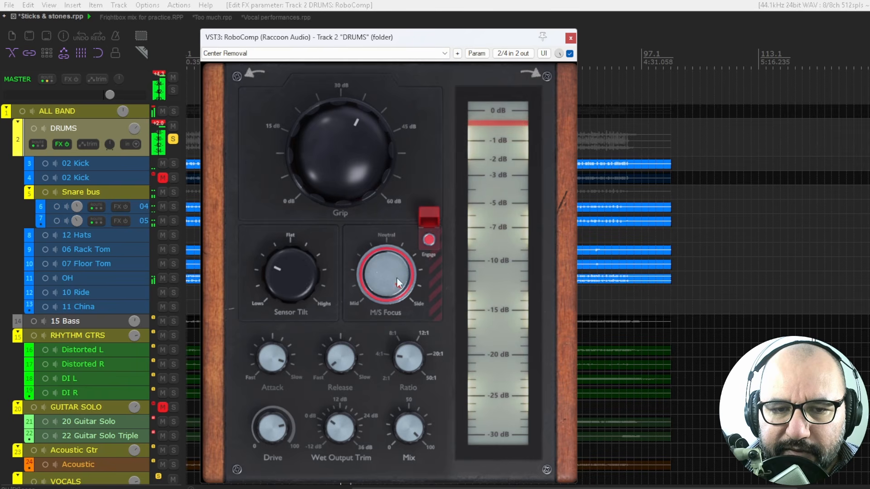
left_click_drag(386, 267, 373, 355)
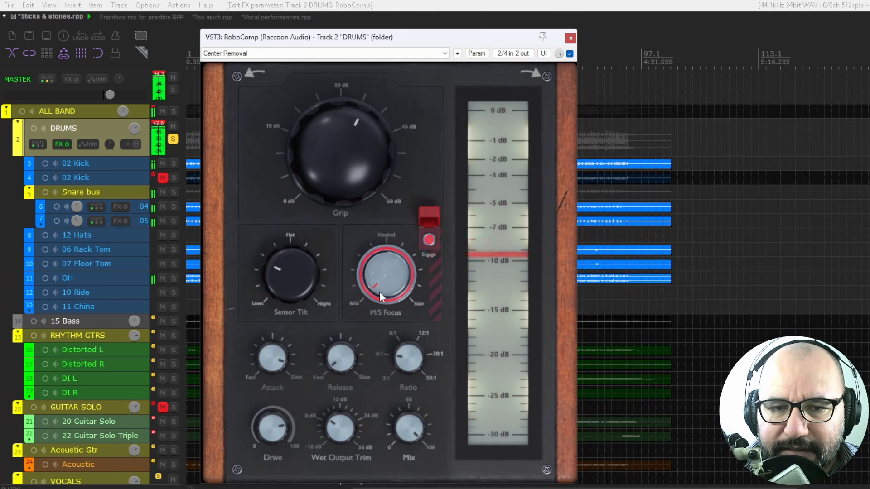
left_click_drag(382, 283, 382, 279)
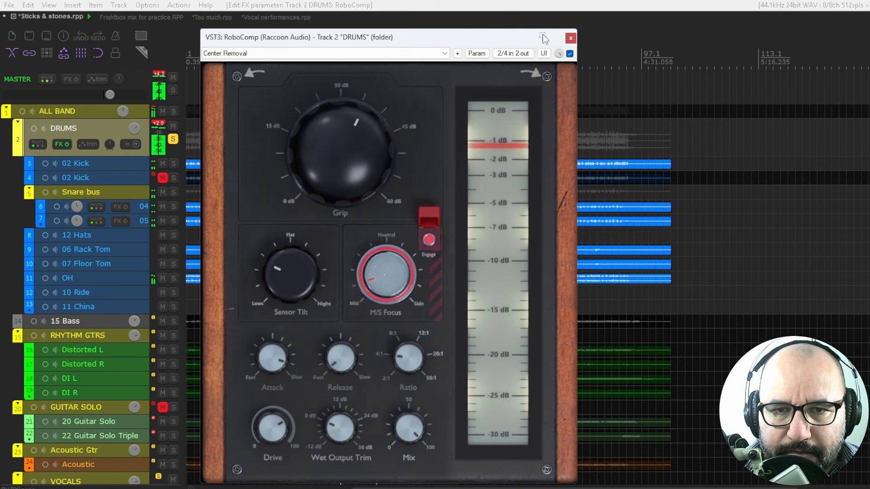
left_click(570, 53)
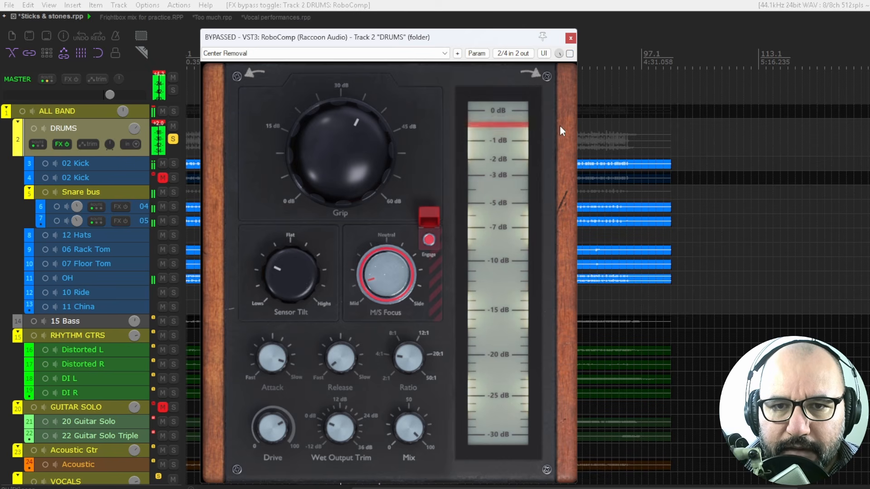
left_click(570, 54)
- Reset Sensor Tilt and M/S Focus, and turn Sensor Tilt well toward Highs and M/S Focus most of the way to Mid
double_click(302, 270)
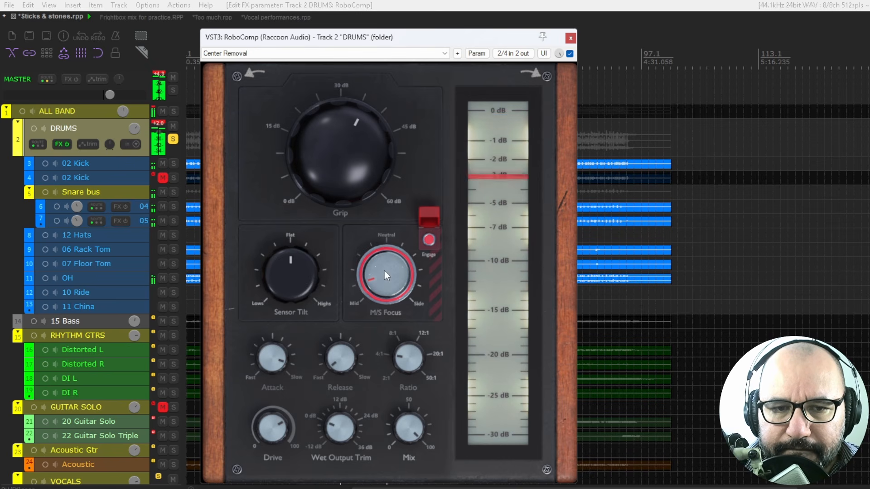
double_click(384, 275)
scroll(301, 252, "up", 2)
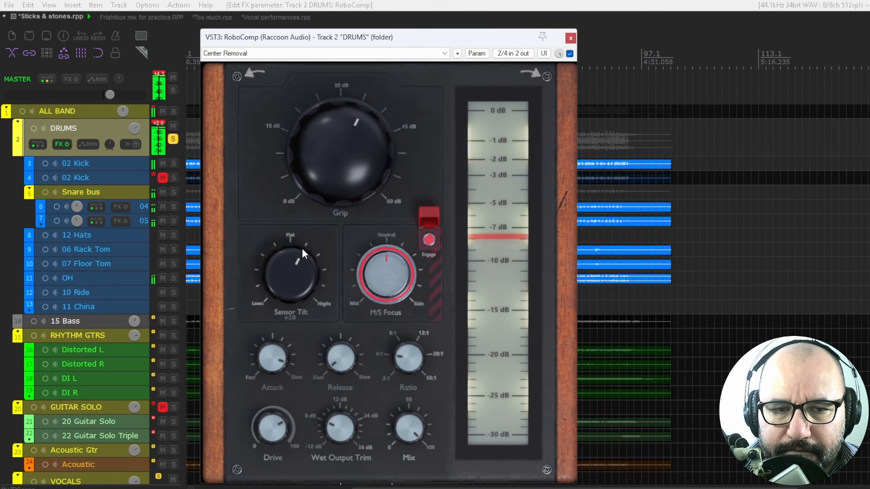
left_click_drag(302, 248, 311, 222)
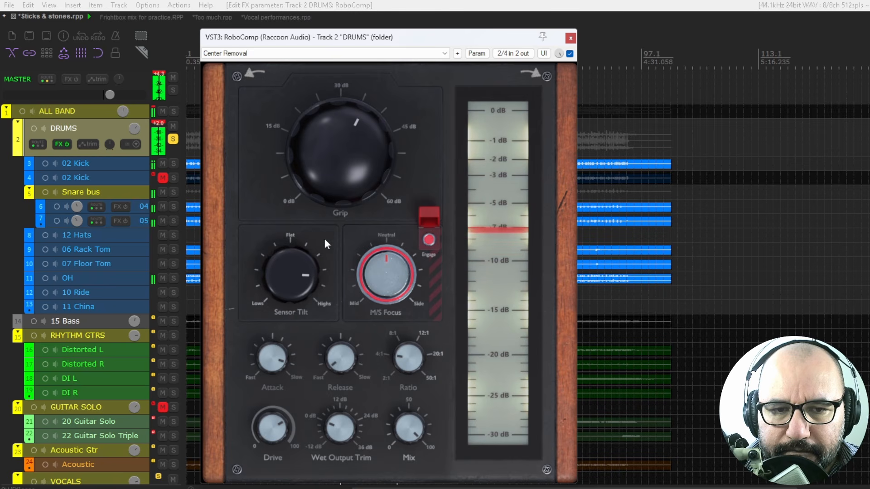
left_click_drag(371, 270, 370, 322)
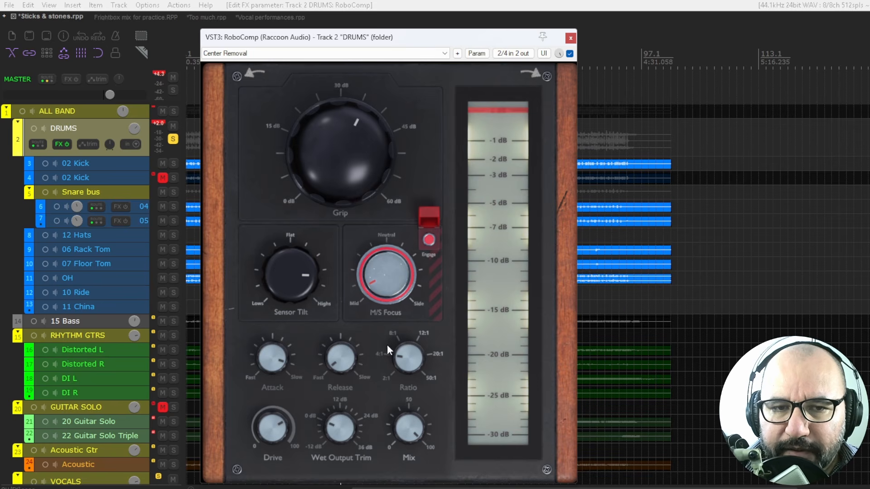
- Raise Grip to about 44 dB and set Mix to 50, comparing the playing drums with RoboComp bypassed and active
key("space")
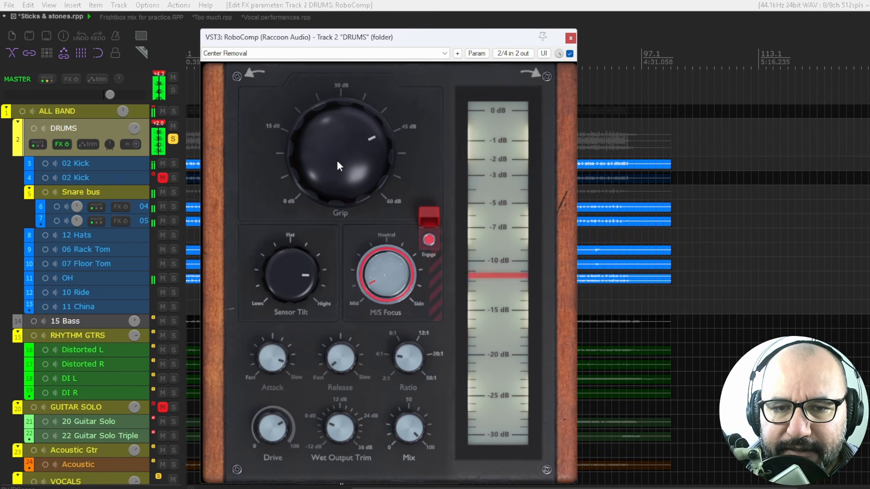
mouse_move(412, 435)
left_mouse_down()
mouse_move(403, 438)
mouse_move(407, 409)
mouse_move(407, 427)
left_mouse_up()
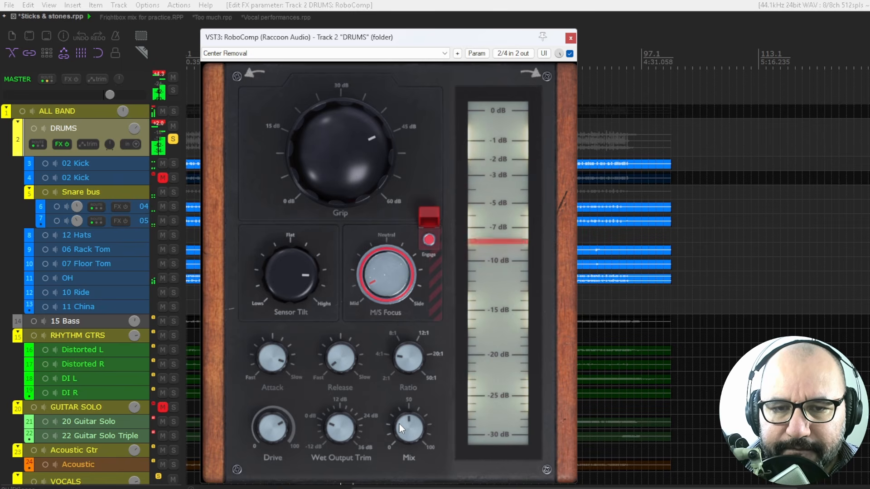
left_click(570, 53)
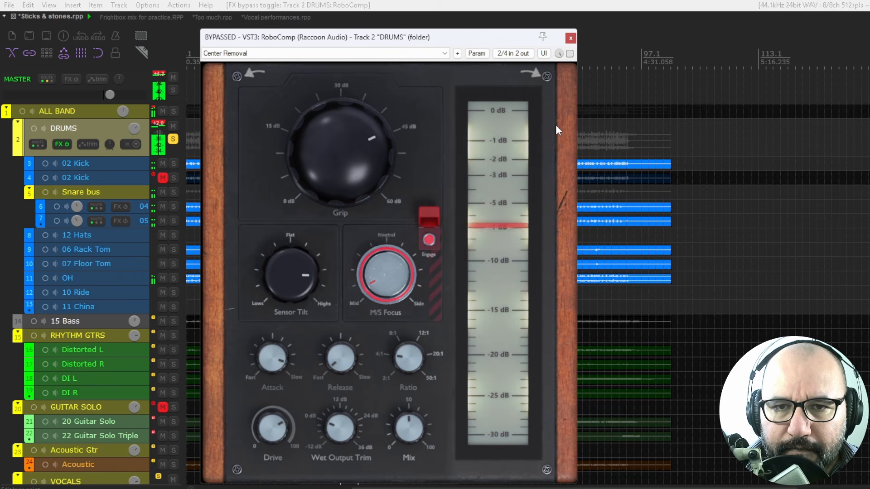
left_click(570, 53)
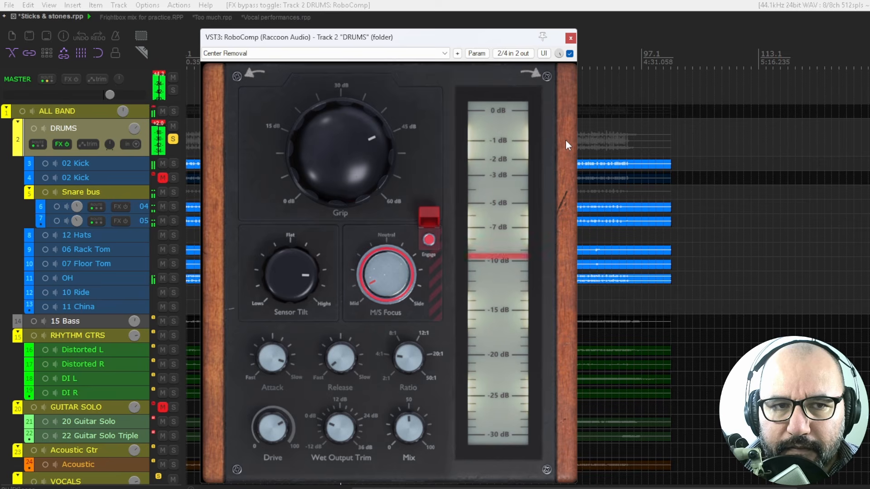
- Switch to the Frightbox mix for practice project and open RoboComp on the 15 Bass track
left_click(127, 17)
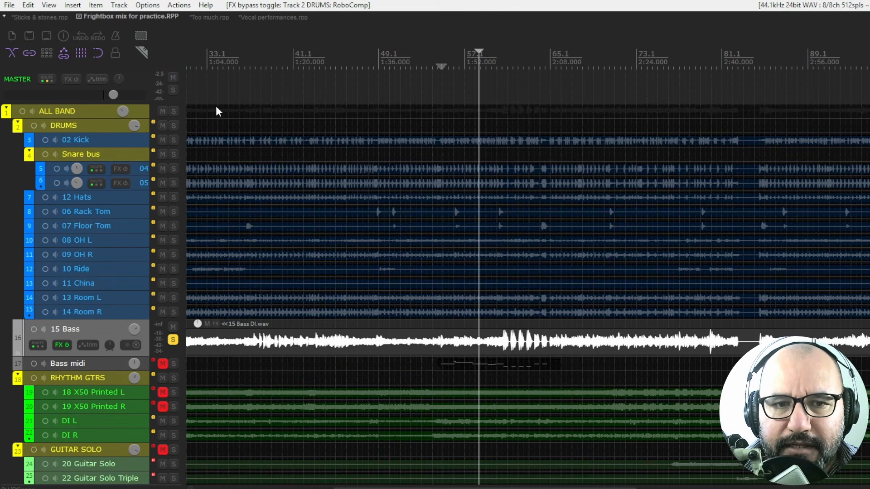
key("shift+f")
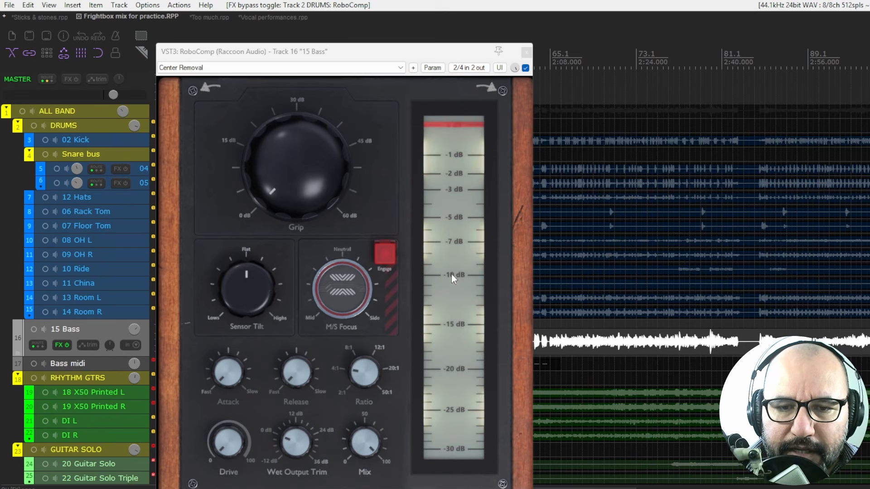
- Slow the Release slightly on the 15 Bass compressor and raise Grip to about 25 dB while the bass plays
left_click_drag(392, 57, 357, 44)
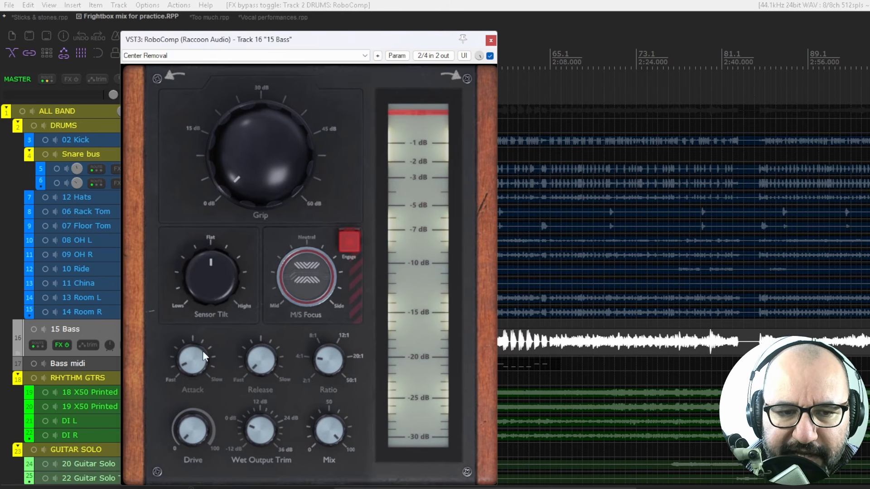
left_click(251, 361)
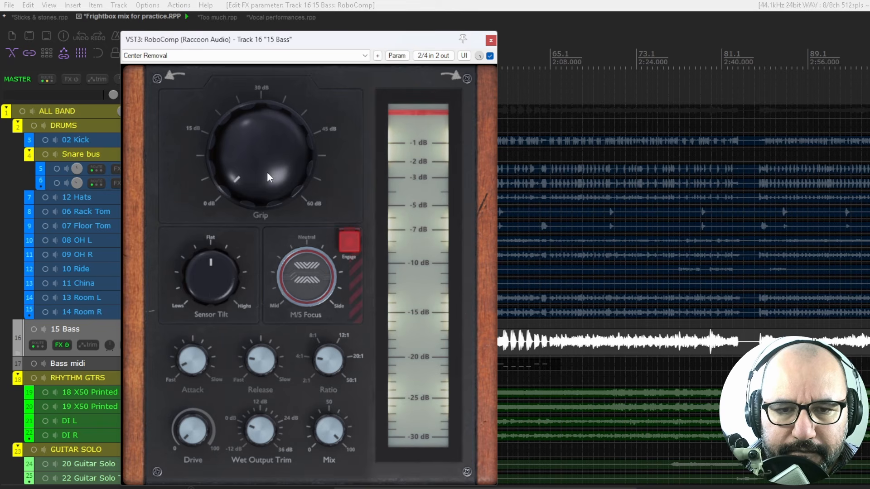
left_click_drag(267, 173, 265, 108)
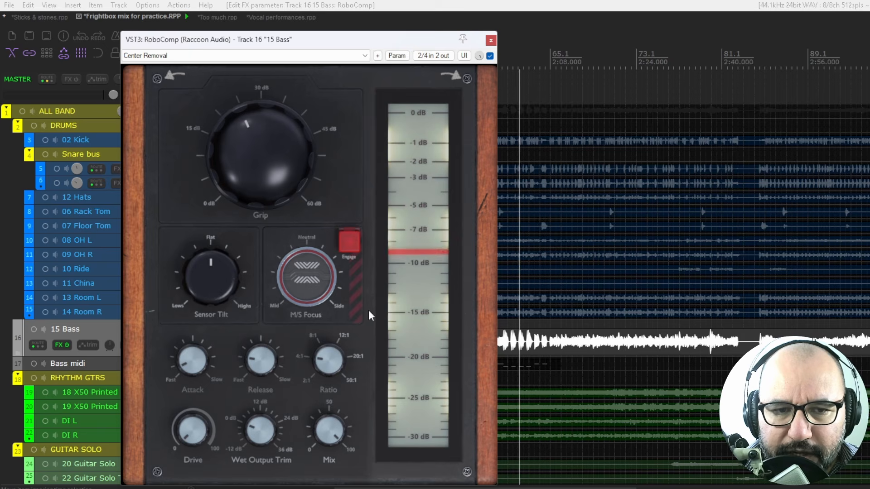
- Set Sensor Tilt to about +28 toward Highs and engage M/S Focus, turned fully to Mid
left_click_drag(221, 273, 230, 232)
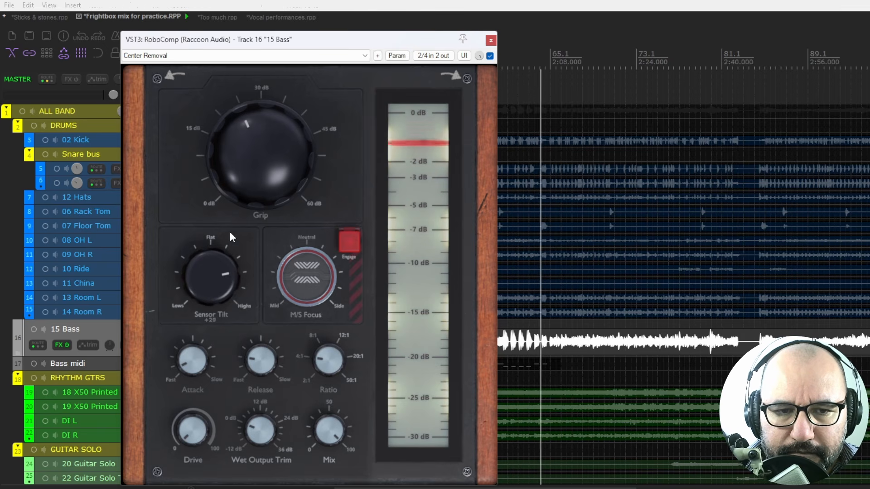
left_click(345, 247)
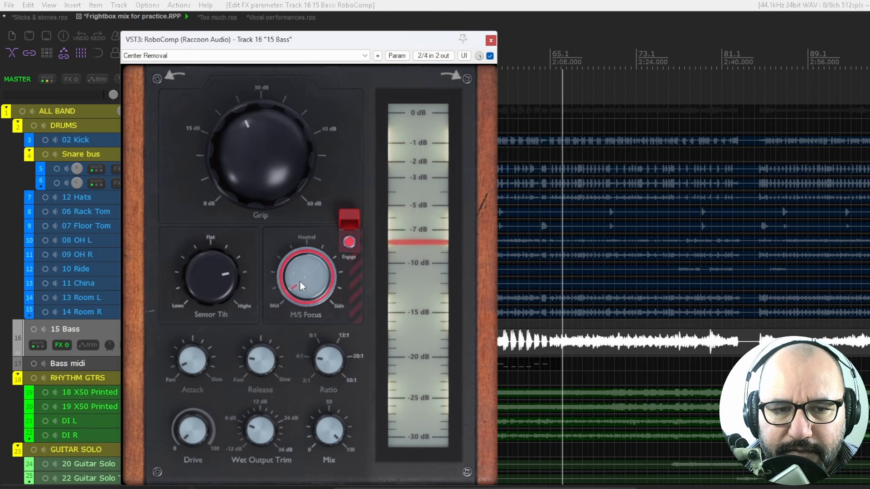
left_click_drag(300, 281, 299, 287)
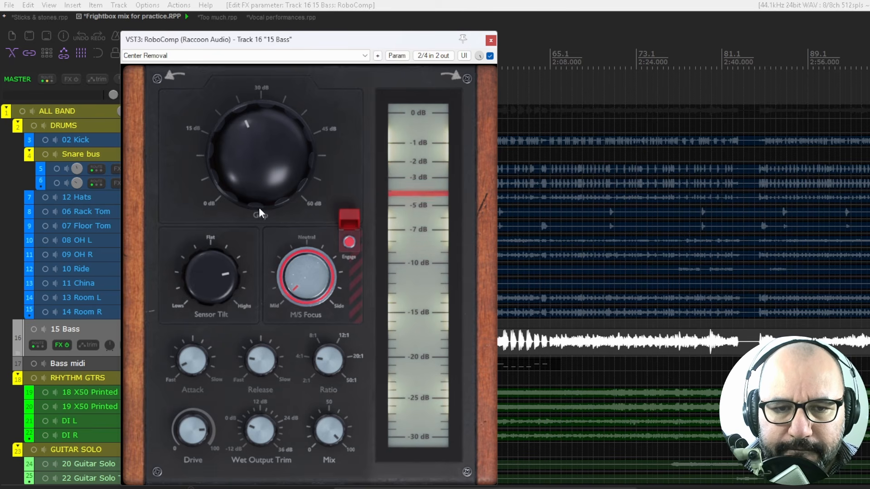
- Raise Grip to about 27 dB and audition Sensor Tilt far toward Lows and Highs, comparing the bass with RoboComp bypassed and active
left_click_drag(258, 184, 258, 178)
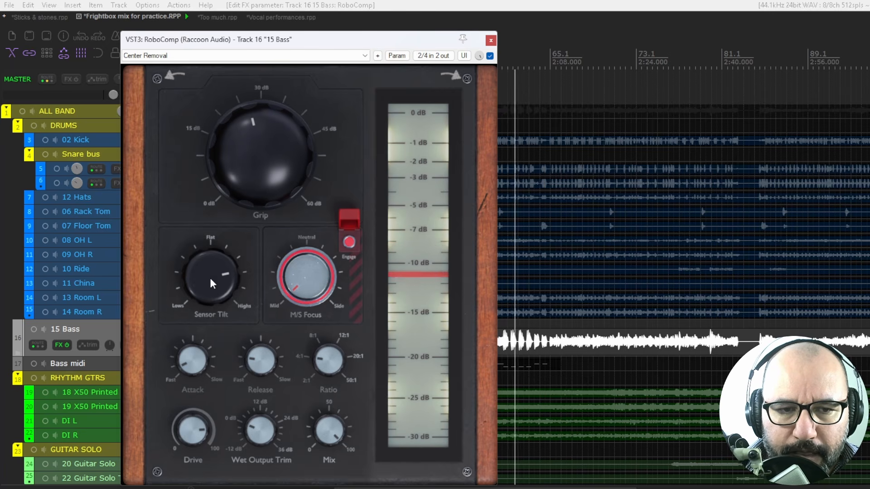
left_click_drag(211, 279, 200, 326)
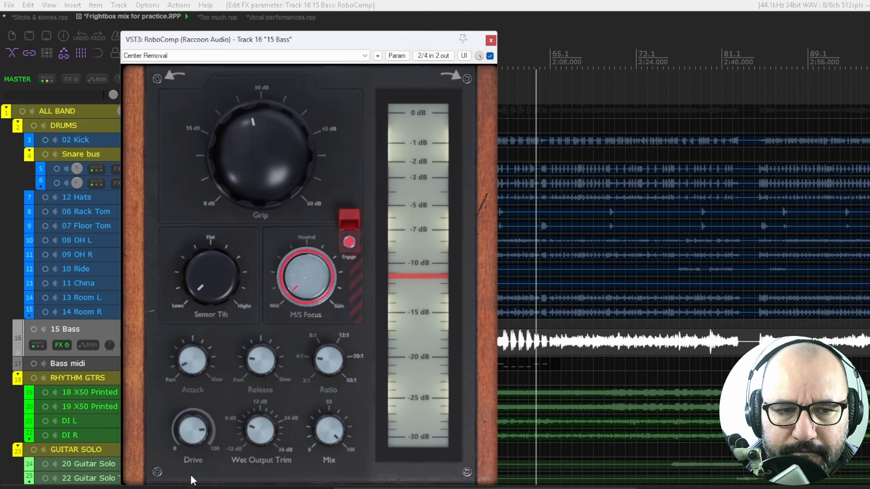
left_click(199, 286)
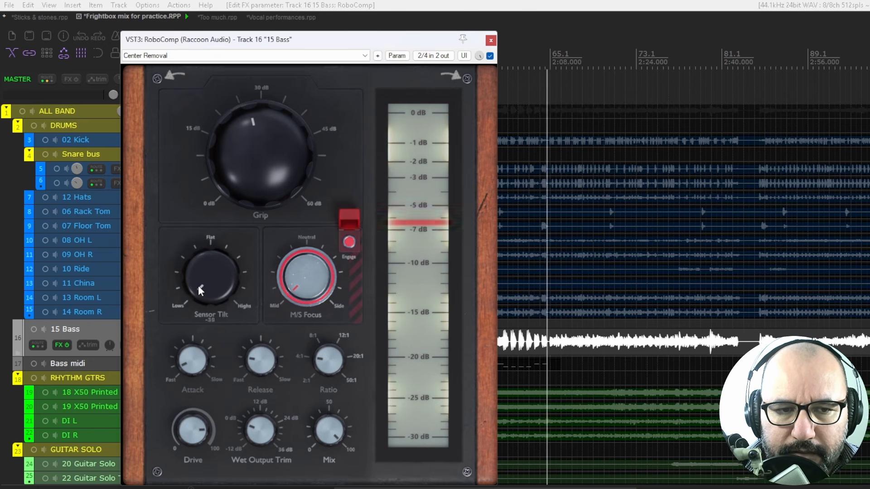
left_click_drag(200, 287, 211, 167)
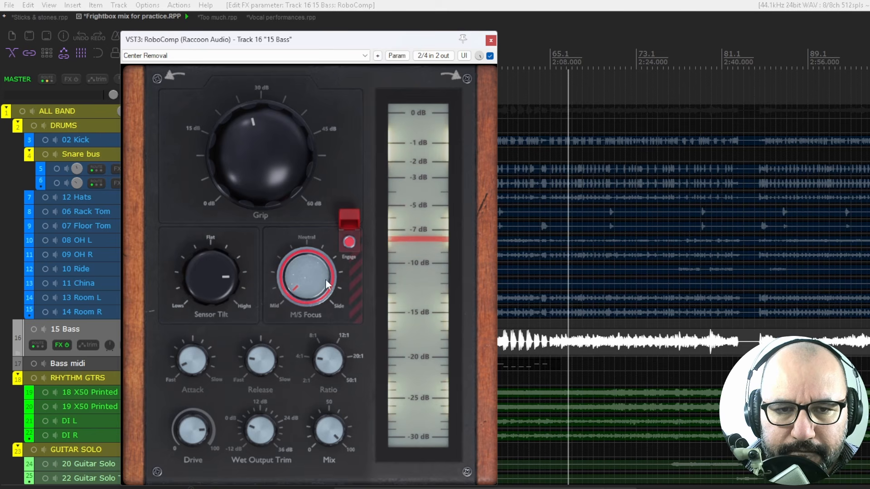
key("b")
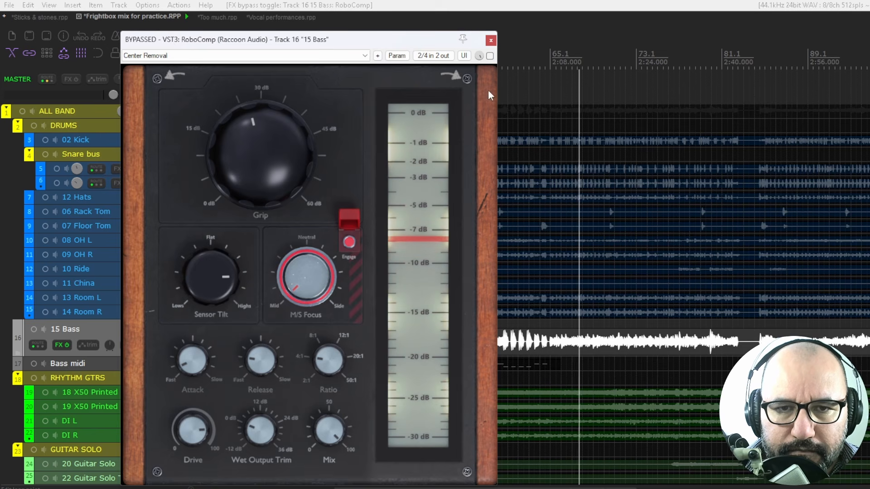
left_click(490, 56)
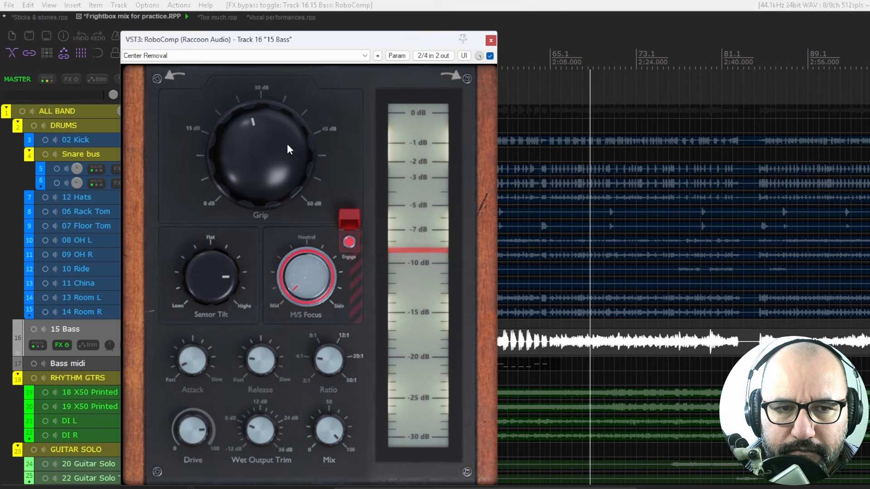
- Set Sensor Tilt to about -31 toward Lows and raise Grip to about 38 dB, comparing the bass with RoboComp bypassed and active
left_click_drag(222, 256, 205, 353)
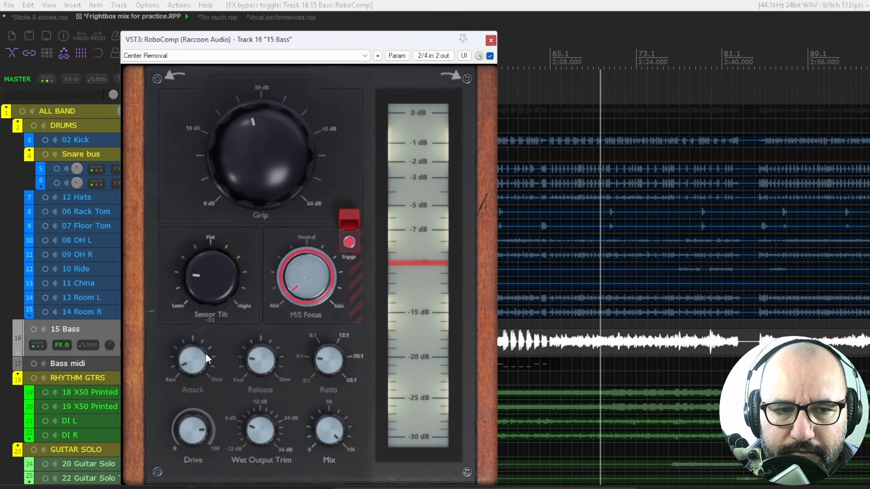
left_click_drag(262, 175, 263, 151)
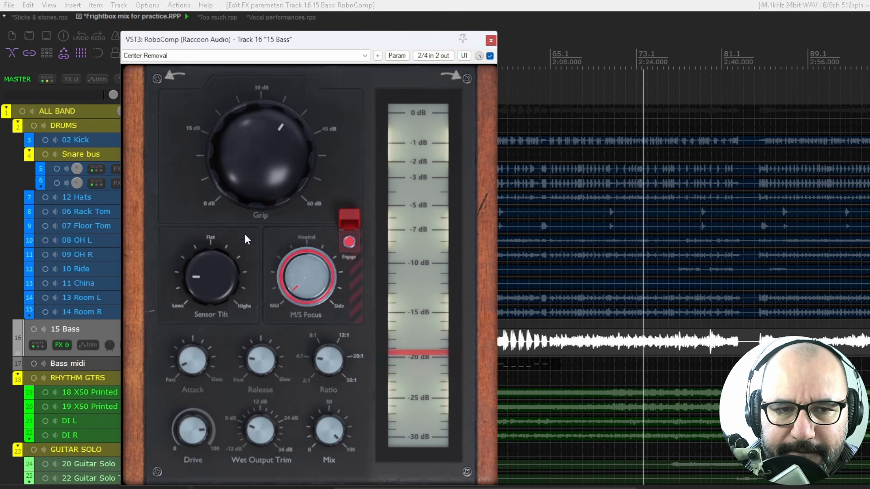
left_click(490, 56)
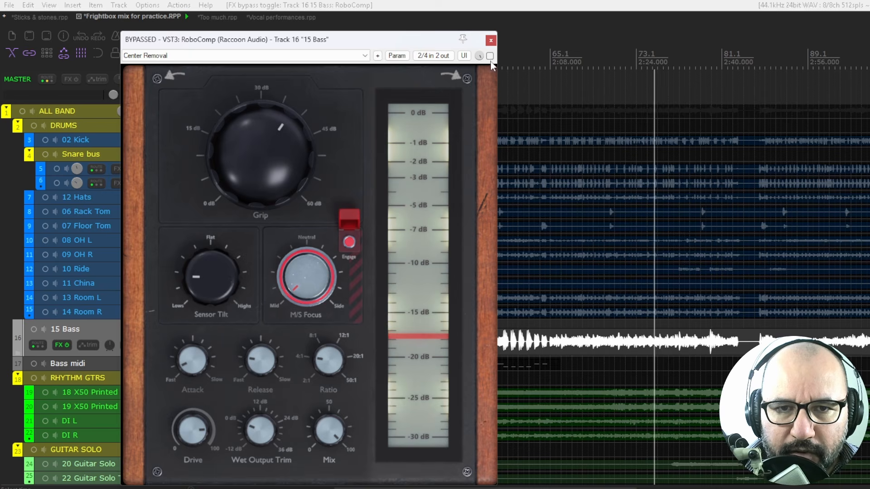
left_click(490, 55)
- With Wet Output Trim at +3.8 dB, ease Sensor Tilt partway toward Flat and raise Grip to about 41 dB, comparing against bypass
mouse_move(269, 420)
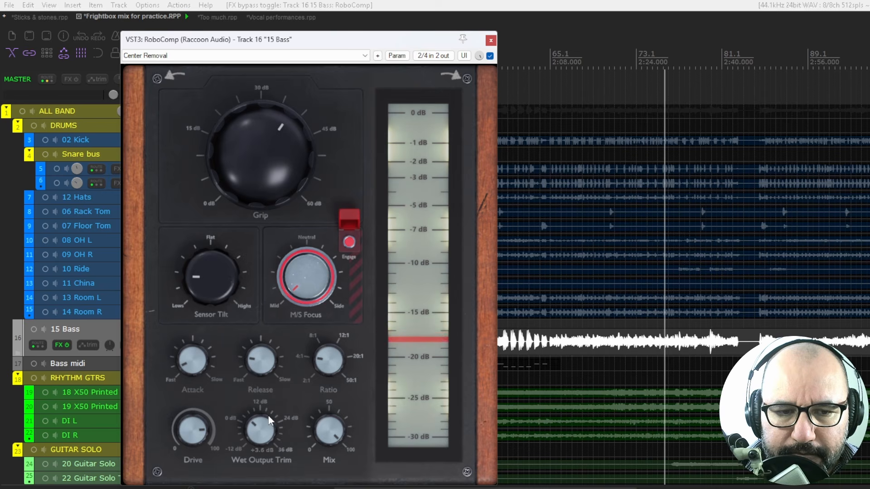
left_click_drag(203, 267, 211, 254)
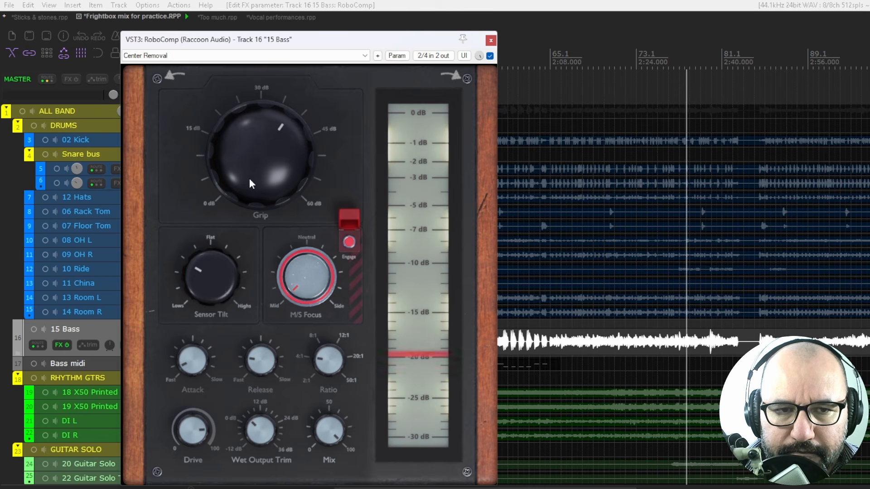
left_click_drag(249, 179, 249, 163)
left_click(490, 56)
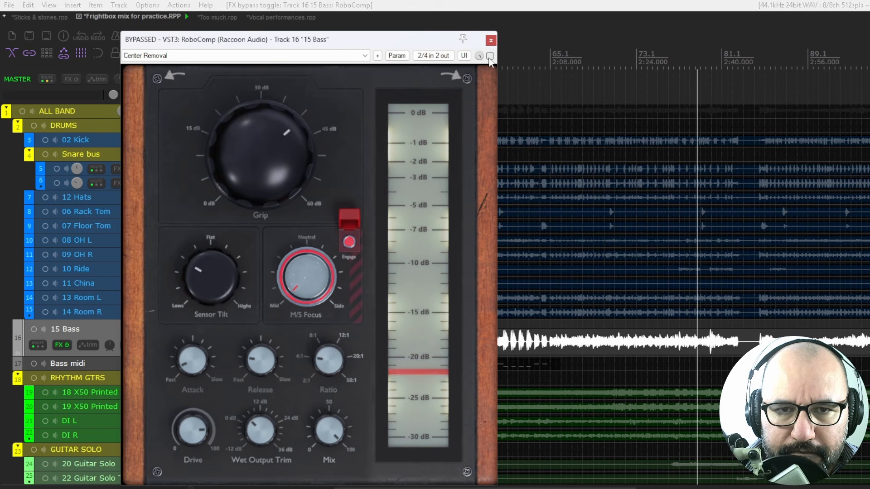
left_click(490, 56)
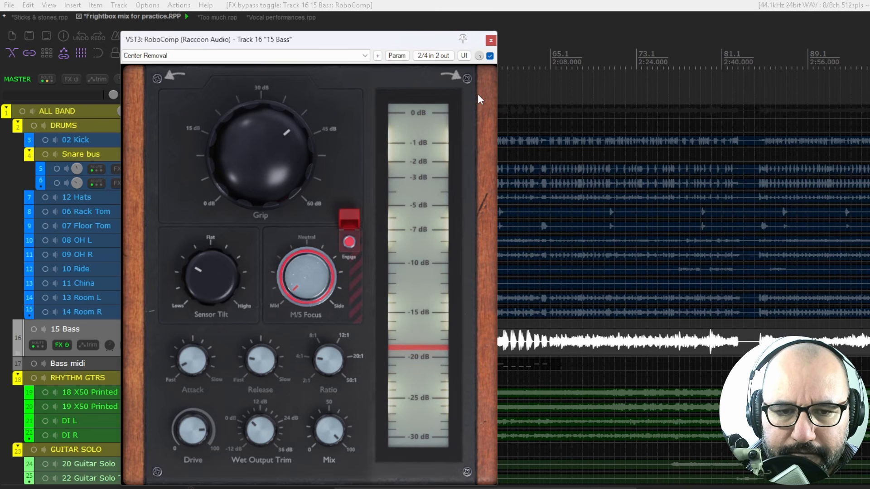
- Set Grip to 36 dB and audition M/S Focus at fully Side and fully Mid, leaving it slightly short of Mid
left_click_drag(273, 172, 274, 174)
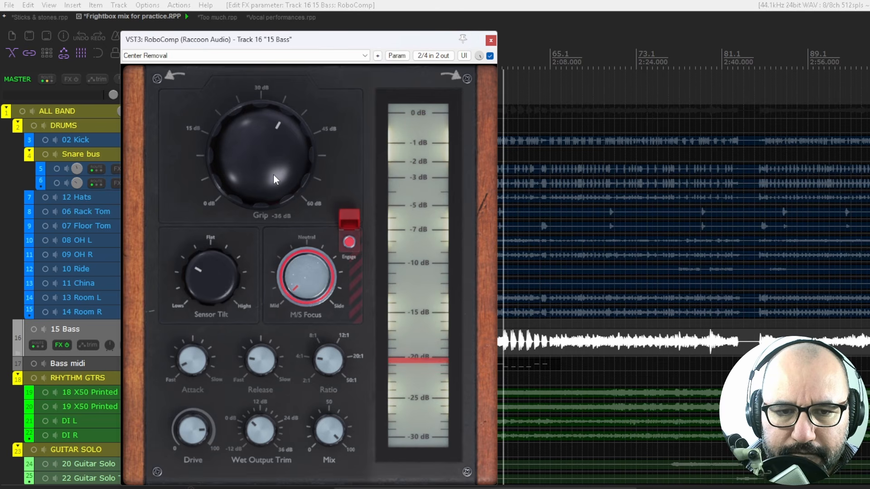
left_click_drag(293, 264, 309, 282)
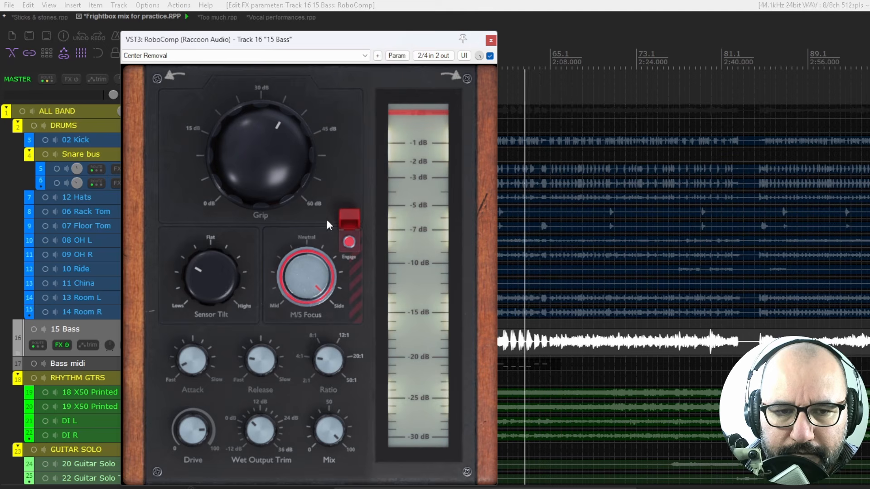
left_click_drag(308, 267, 300, 426)
left_click_drag(314, 273, 316, 264)
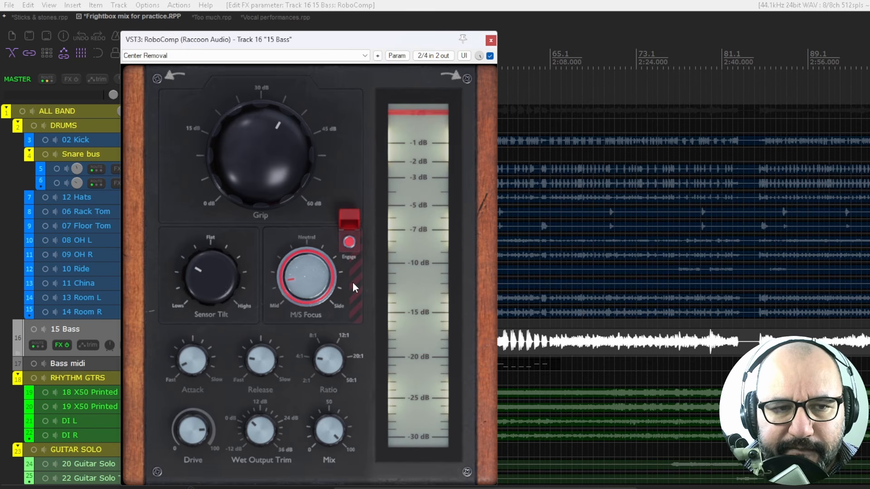
- Play the bass and raise Drive to about 90, comparing the sound with RoboComp bypassed and active
key("space")
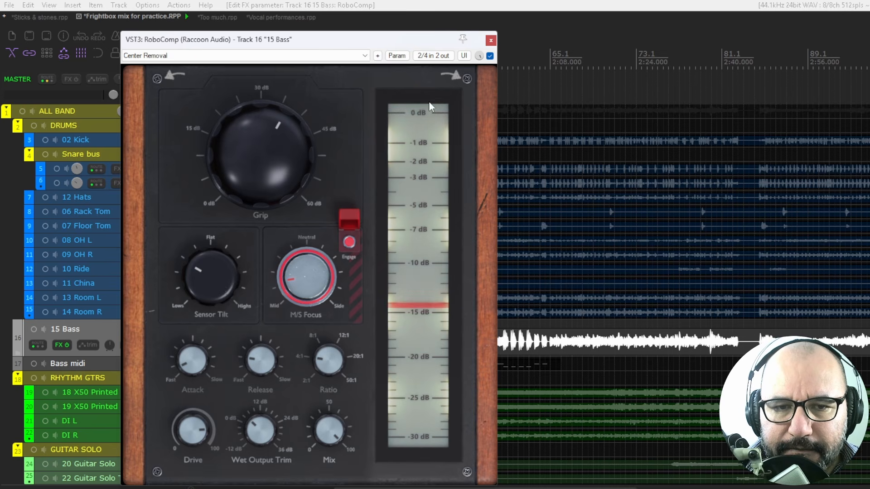
left_click(490, 55)
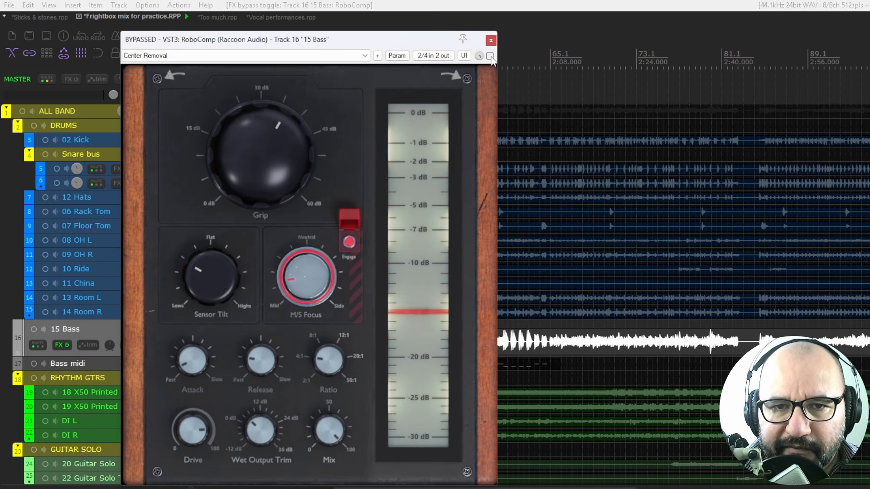
left_click(490, 56)
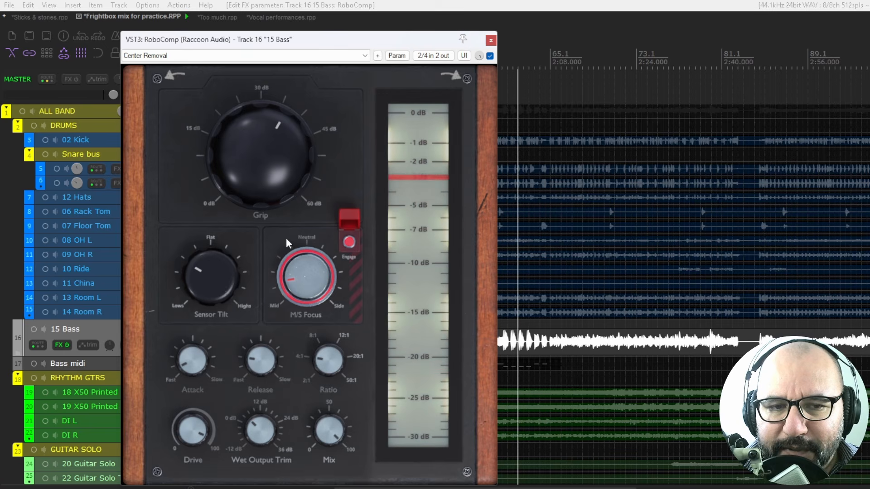
left_click(490, 56)
left_click(490, 55)
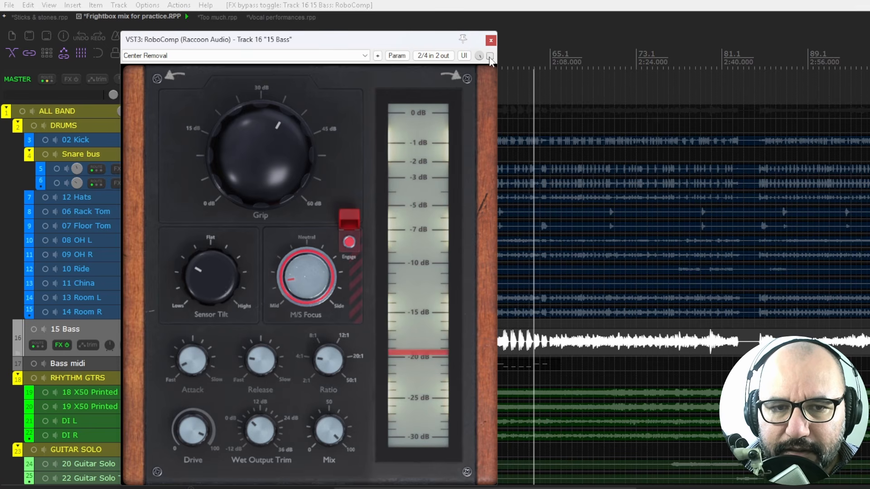
- Raise Wet Output Trim to about 7 dB and set Attack to 0, comparing the bass with RoboComp bypassed and active
left_click(265, 423)
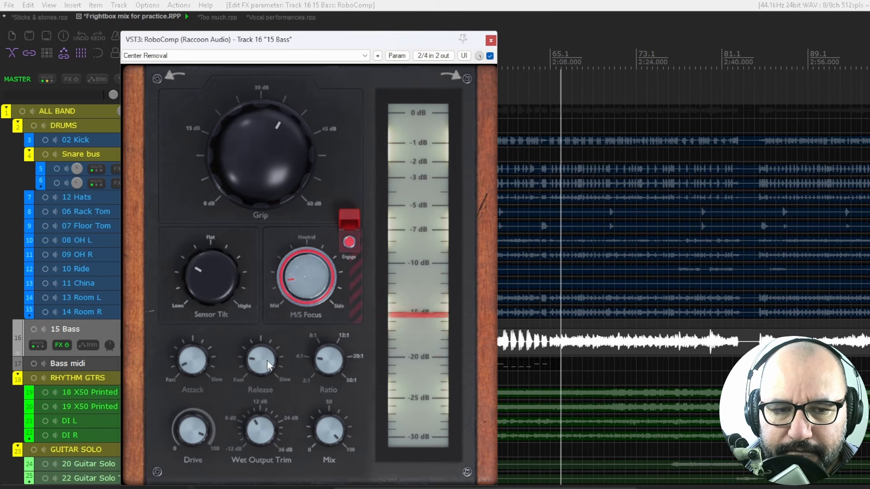
left_click_drag(193, 363, 200, 382)
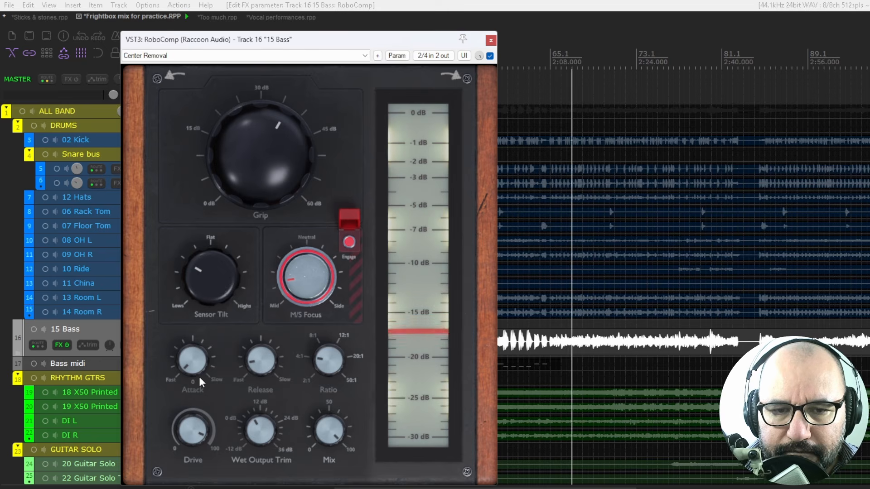
left_click(490, 56)
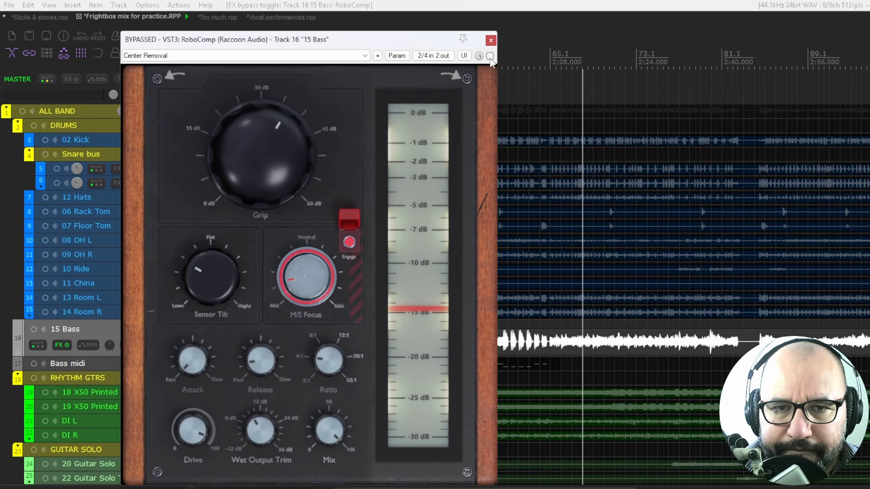
left_click(490, 56)
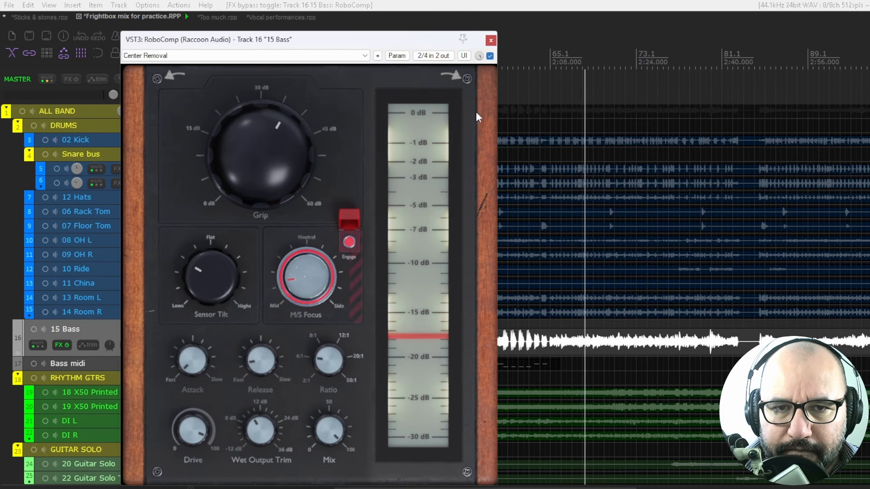
- Switch to the Too much project and play it with RoboComp's Release set to its midpoint on the RHYTHM GTRS folder
left_click(214, 17)
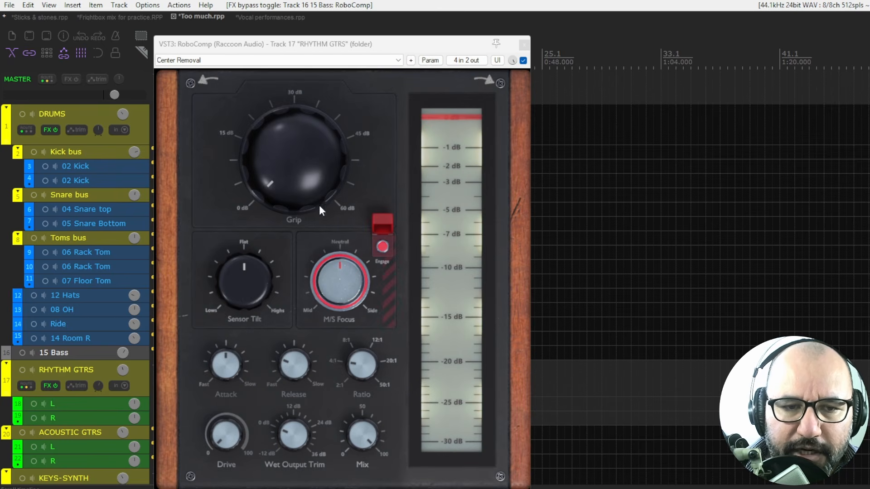
left_click(293, 365)
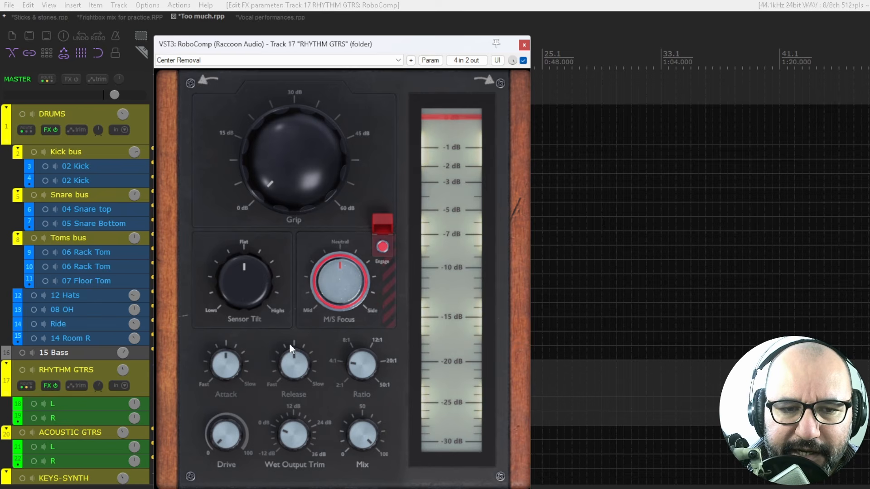
key("space")
- Raise Drive to about 70 on the rhythm guitars and compare the playback with RoboComp bypassed and active
left_click_drag(233, 431, 237, 321)
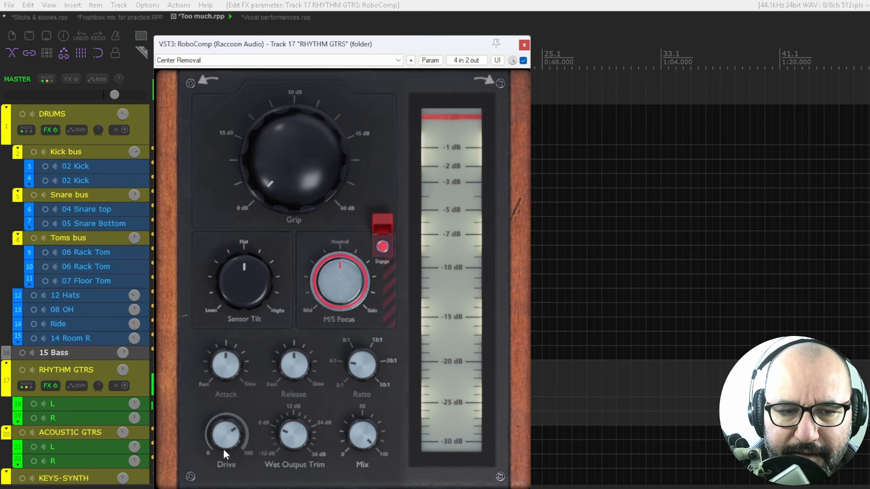
left_click(524, 61)
left_click(524, 61)
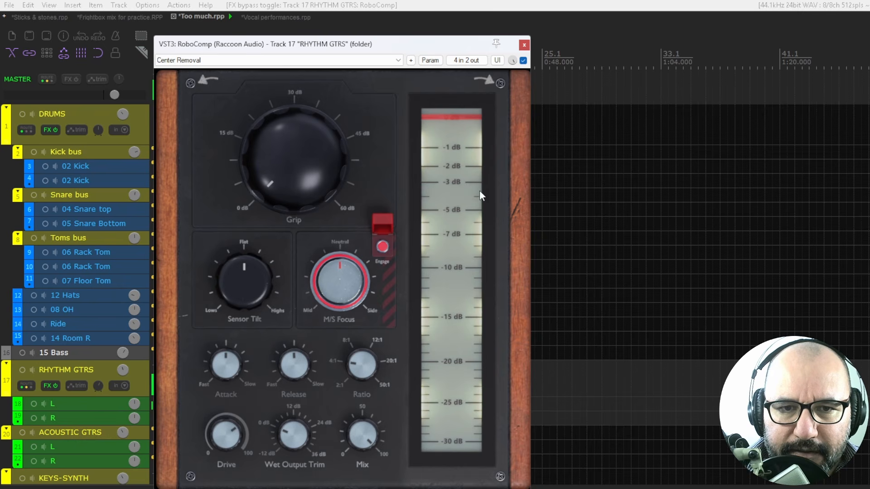
key("space")
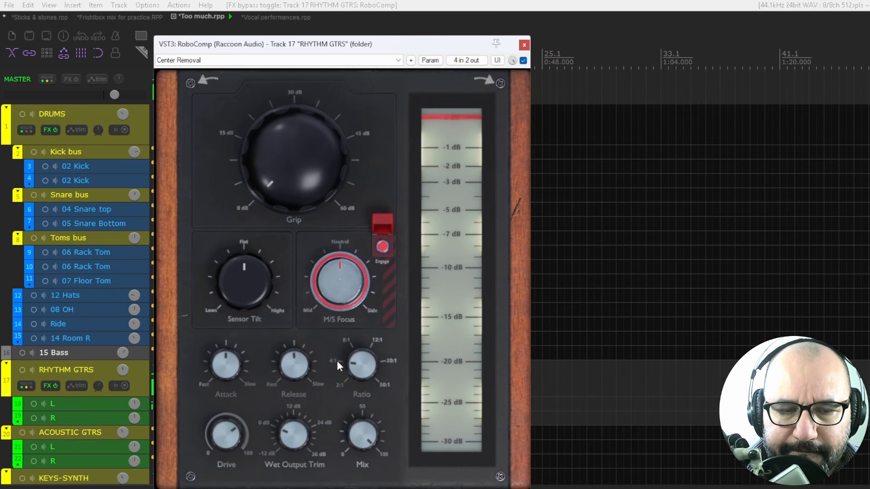
- Fine-tune Wet Output Trim on the rhythm guitars, compare RoboComp bypassed and active, and stop playback
left_click(523, 60)
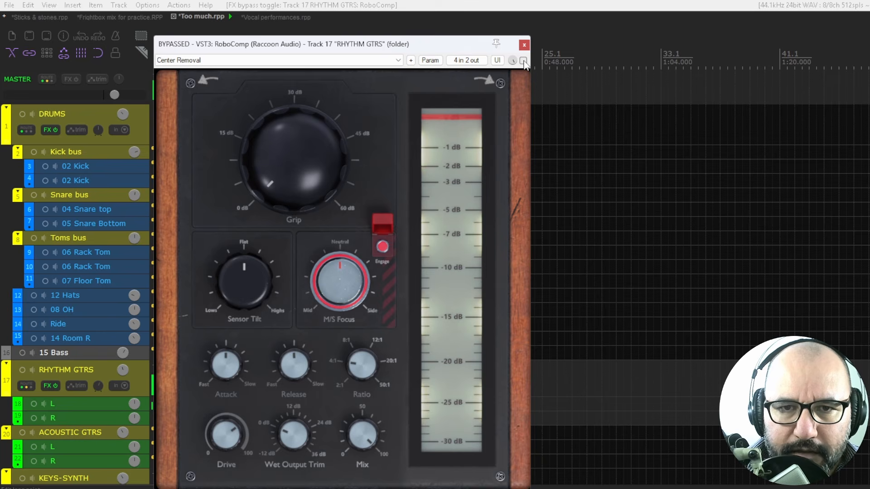
left_click(523, 61)
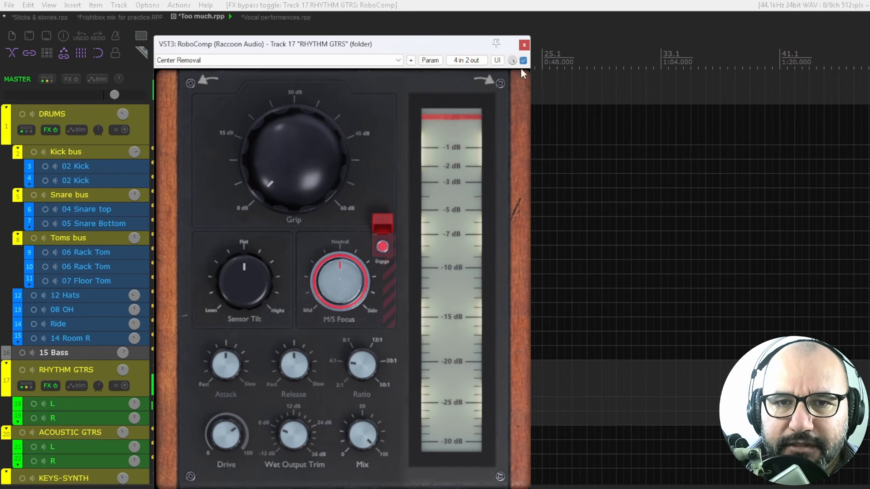
left_click(295, 440)
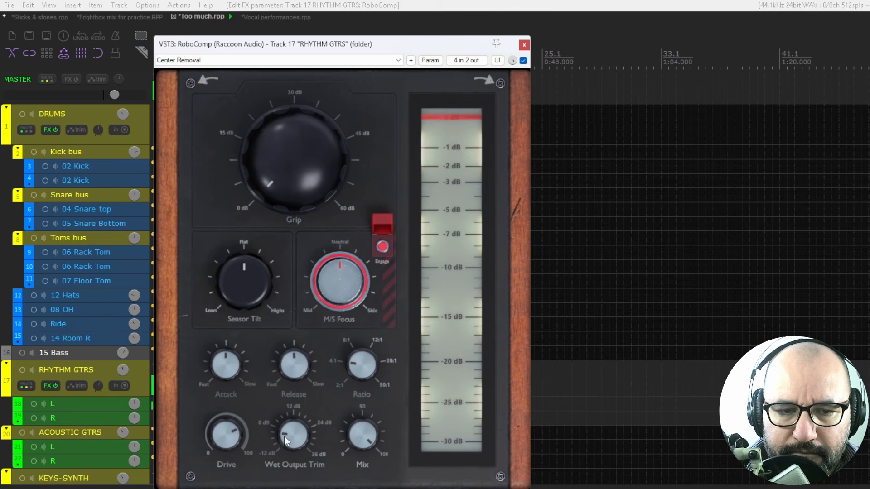
left_click(523, 61)
left_click(524, 63)
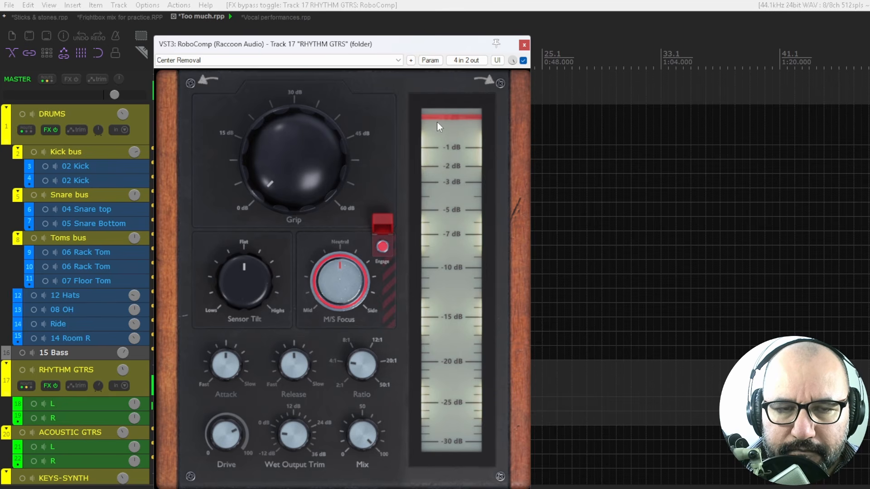
key("space")
- Switch to the Vocal performances project and raise Attack and Release slightly above their fastest settings in the Master Track's RoboComp
left_click(259, 19)
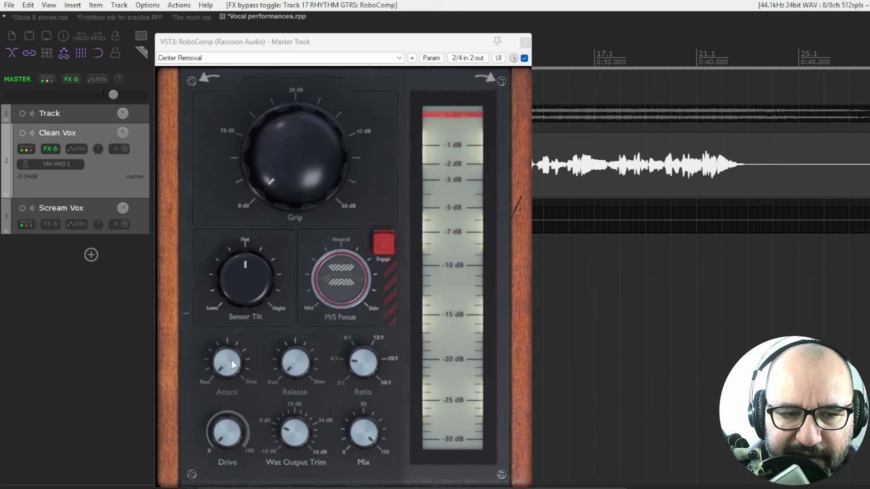
left_click_drag(226, 360, 230, 343)
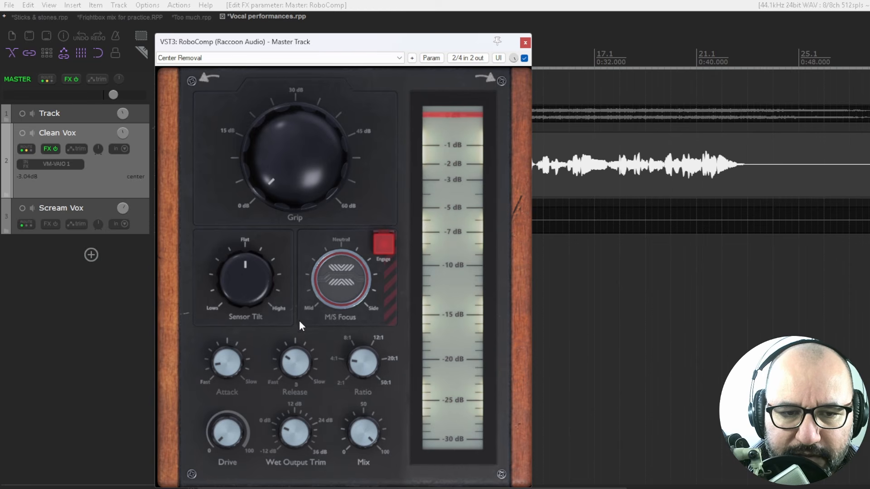
left_click_drag(300, 321, 301, 315)
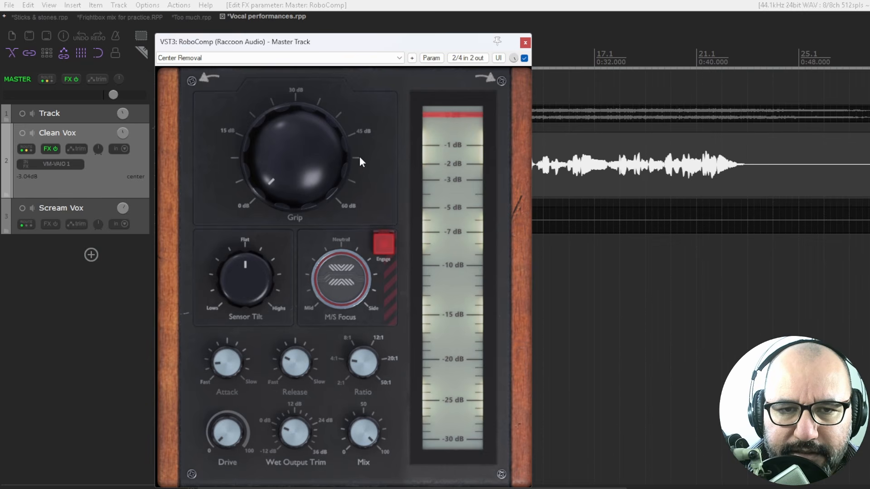
- Play the vocals with Grip set just under 30 dB and Sensor Tilt at about -44 toward Lows
left_click_drag(306, 148, 306, 111)
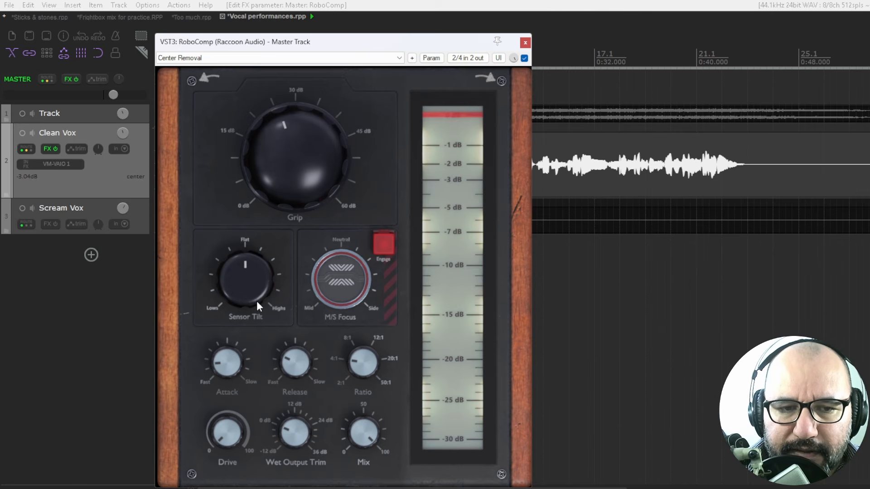
left_click_drag(257, 301, 235, 326)
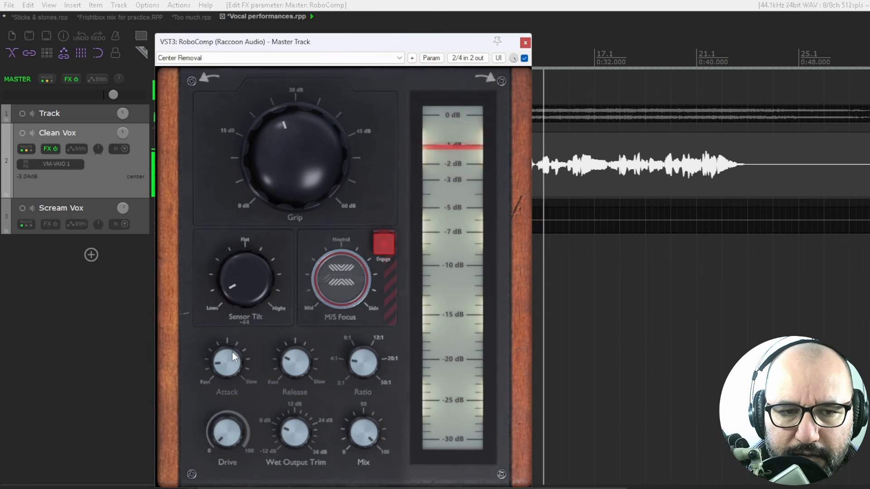
- Engage M/S Focus, turn it fully to Mid, and raise Grip to 30 dB
left_click(383, 244)
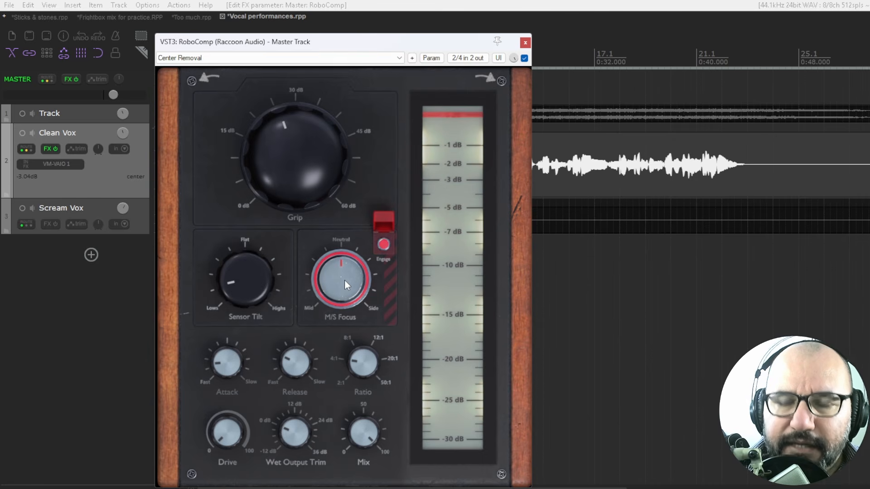
left_click_drag(342, 276, 330, 361)
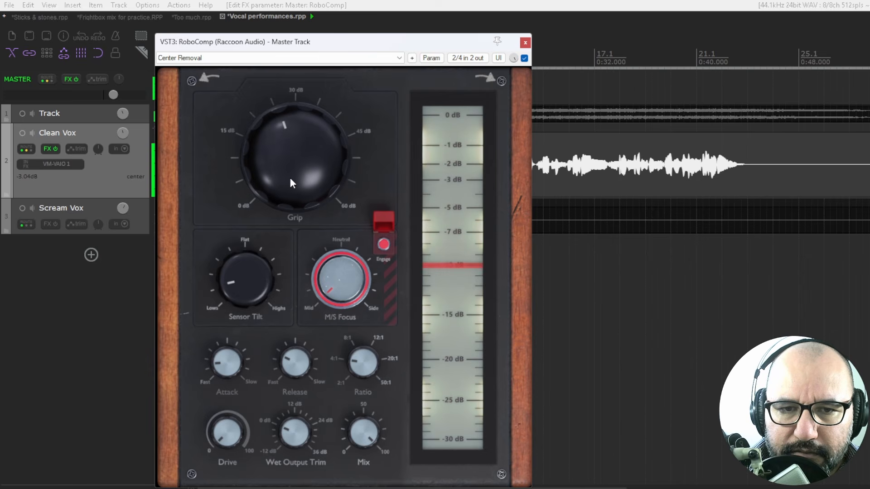
left_click_drag(290, 177, 290, 170)
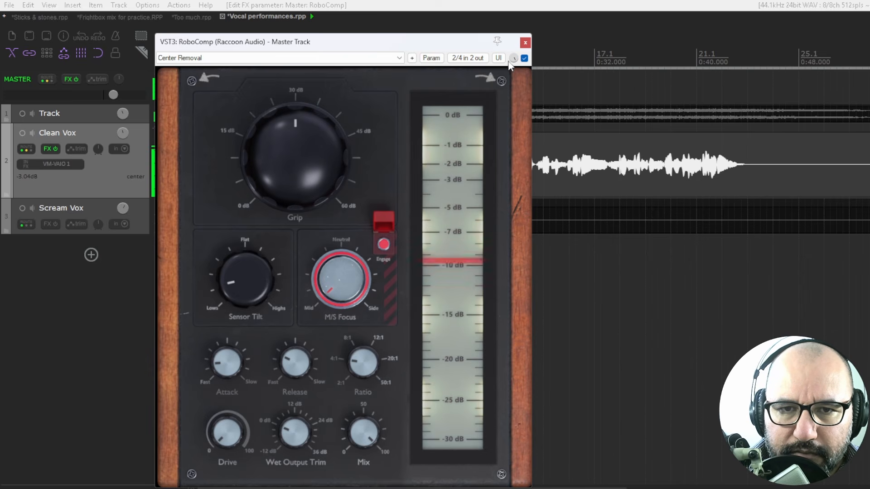
- Compare the vocal mix with RoboComp bypassed and active, and move Sensor Tilt slightly toward Flat
left_click(525, 58)
left_click(526, 59)
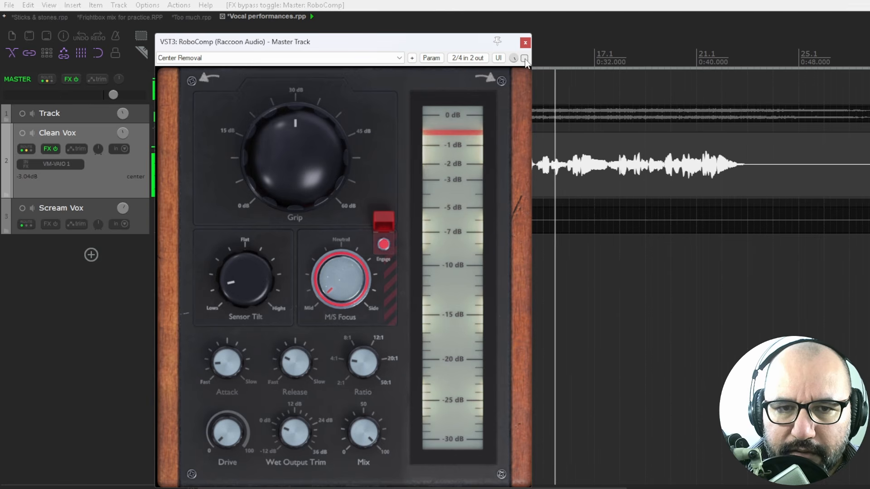
left_click_drag(249, 273, 249, 263)
key("space")
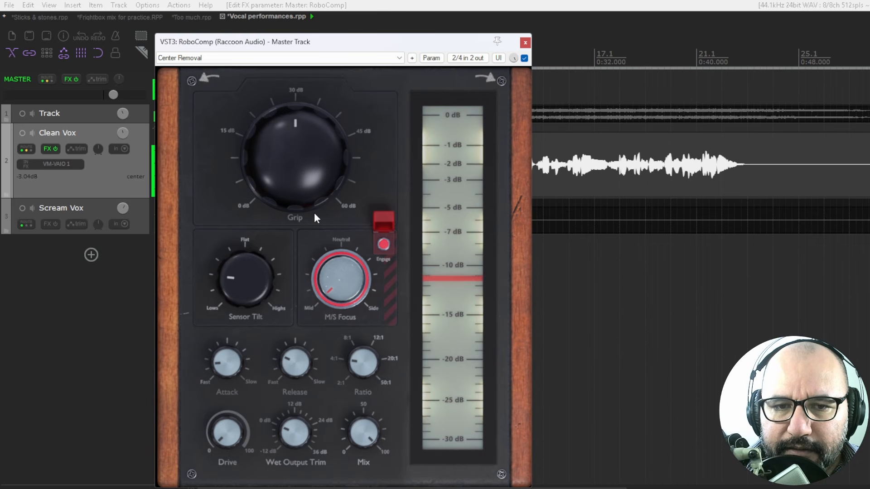
mouse_move(255, 262)
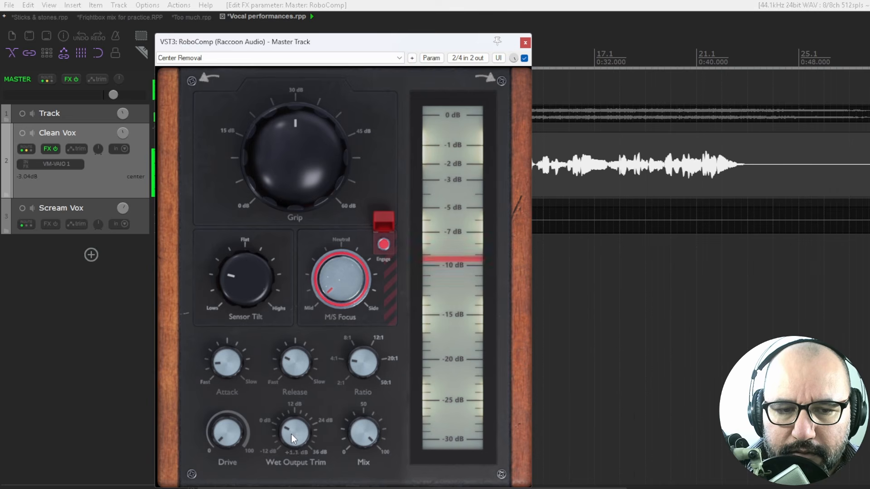
- Raise Drive to about 66 on the vocal mix and readjust Wet Output Trim during playback
left_click_drag(239, 432, 224, 387)
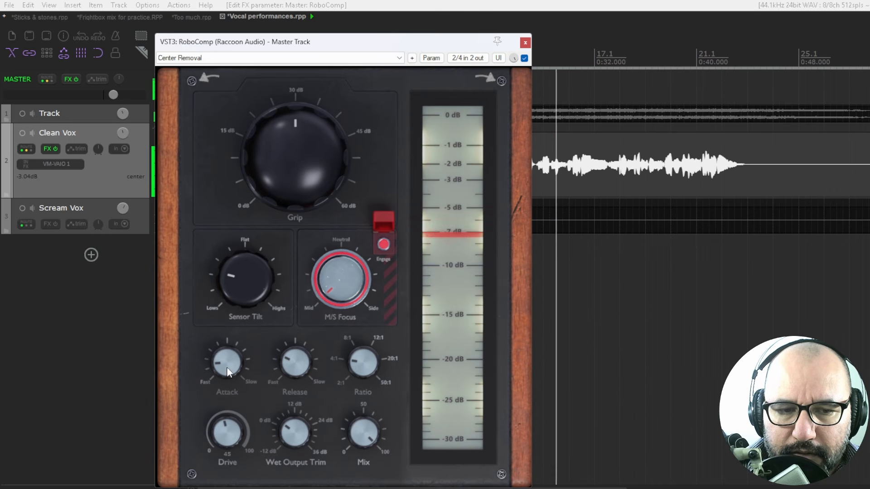
key("space")
key("space")
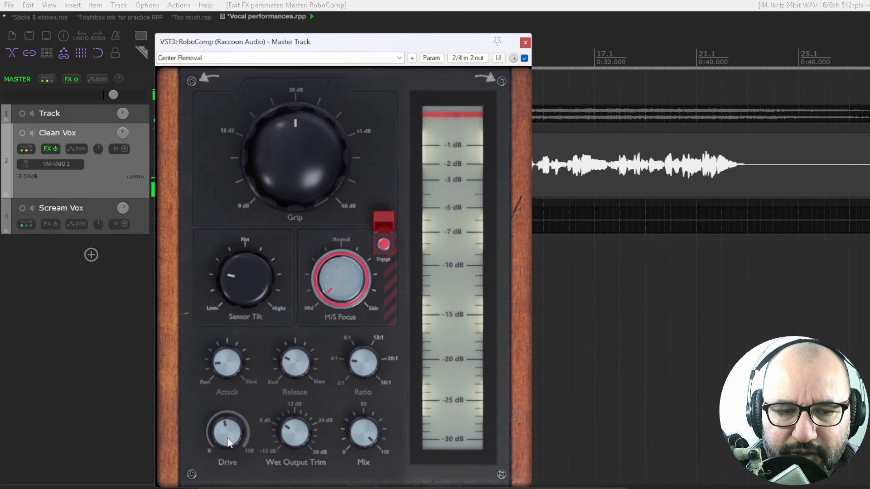
left_click_drag(228, 439, 232, 407)
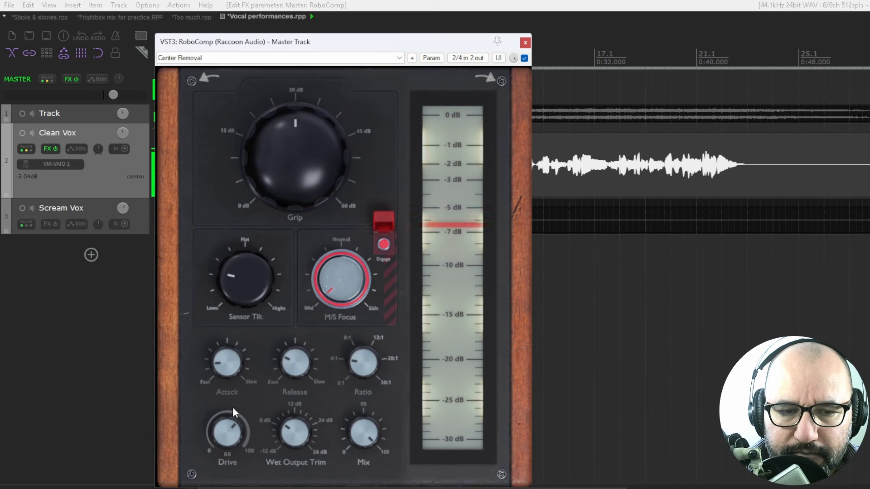
mouse_move(301, 434)
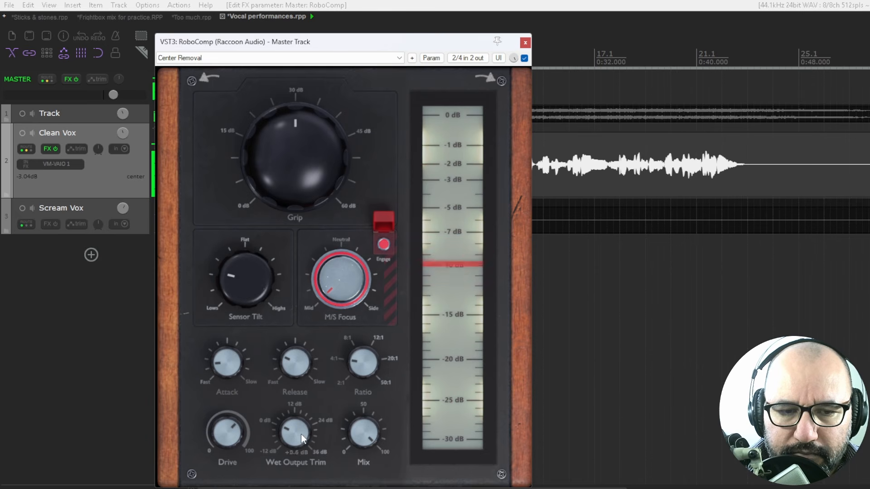
- Set Sensor Tilt to about -28 and compare the vocal playback with RoboComp bypassed and active
left_click(524, 58)
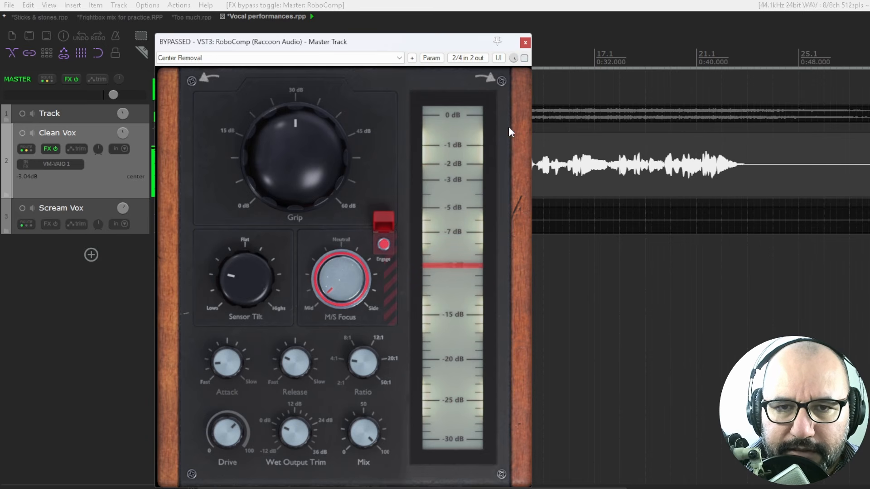
left_click(524, 58)
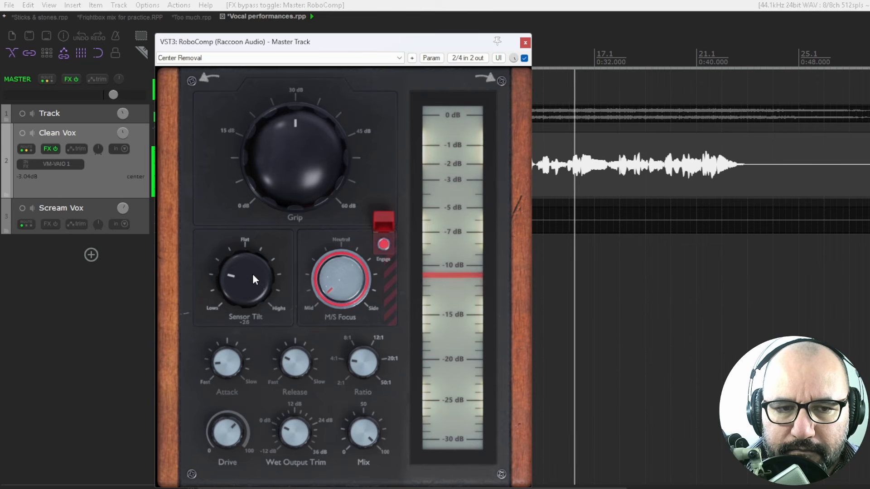
left_click(358, 275)
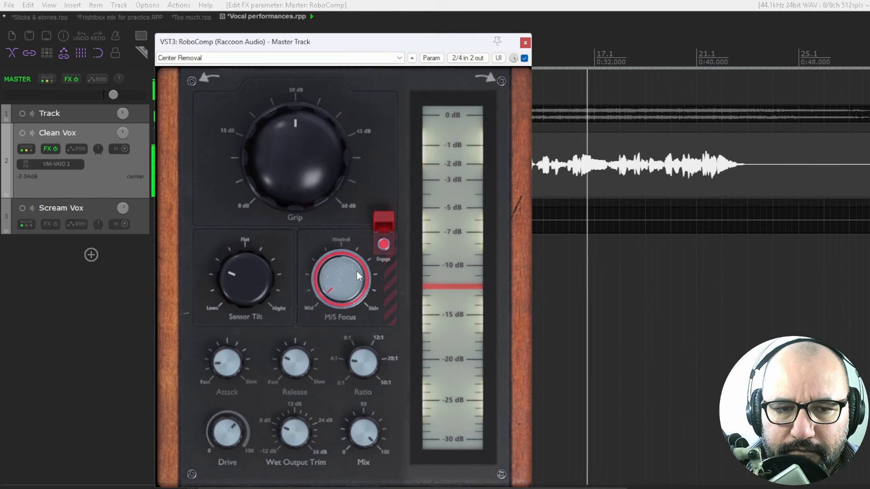
left_click(525, 58)
left_click(525, 58)
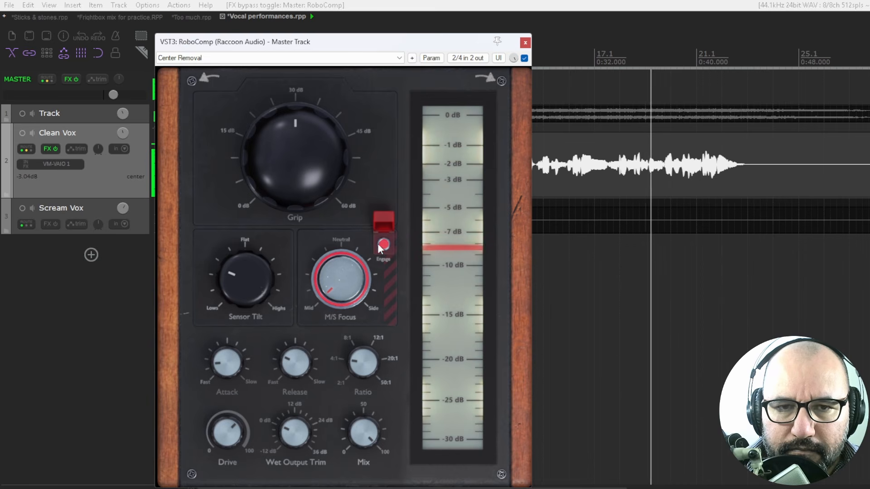
- Fine-tune Wet Output Trim on the vocal mix, stop playback, and leave RoboComp bypassed
left_click(298, 423)
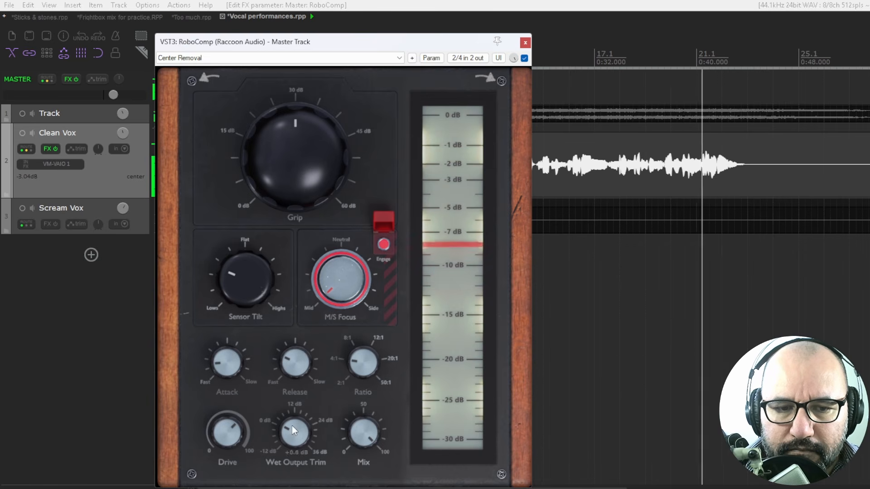
key("space")
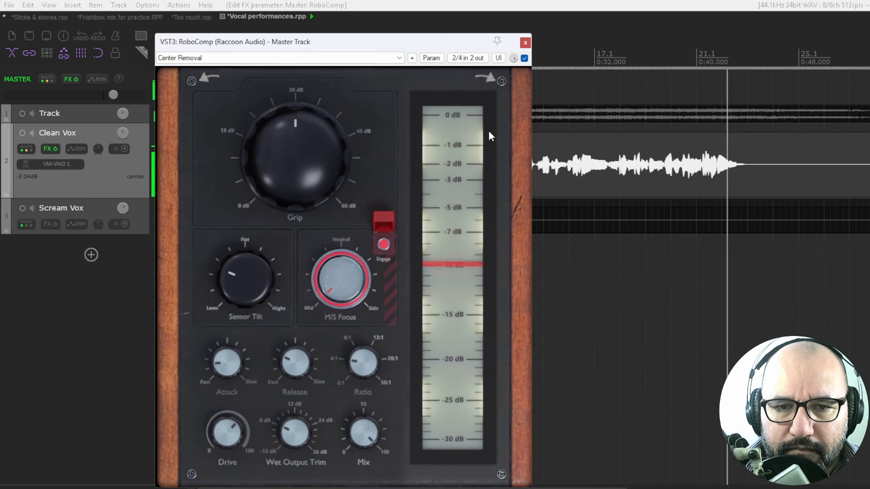
left_click(524, 58)
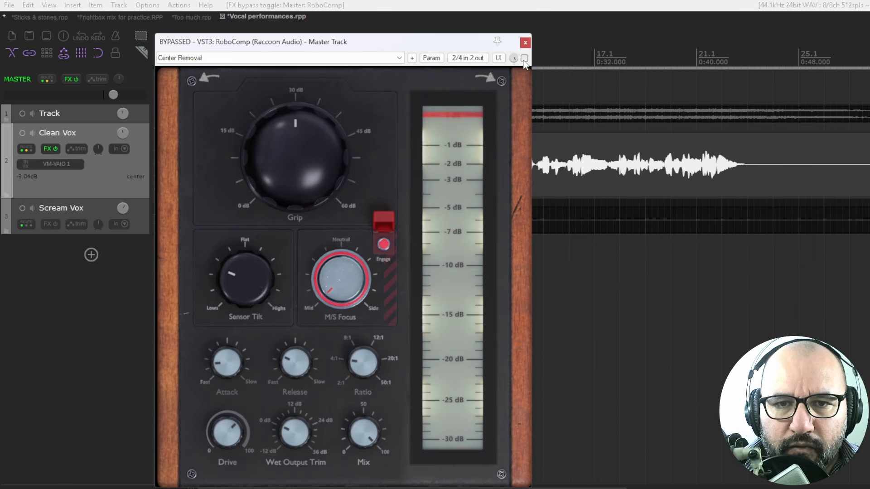
- Open the Performance Meter and move the RoboComp window clear of it
left_click(51, 7)
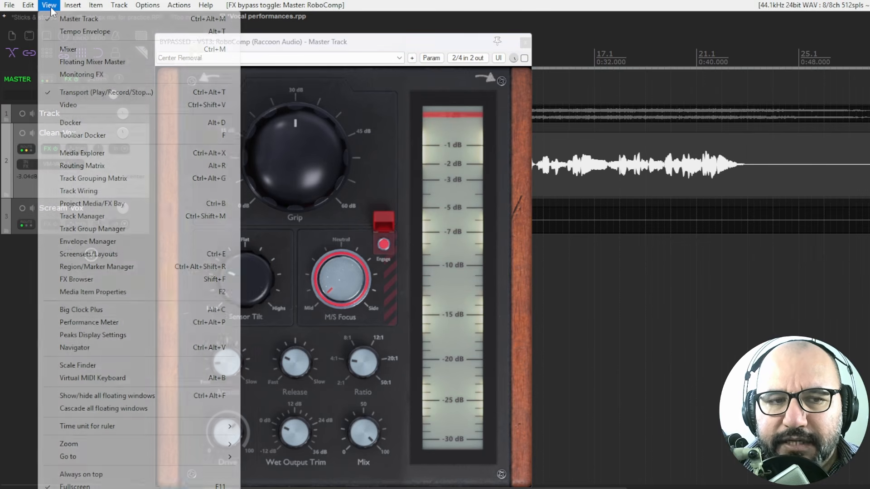
left_click(96, 321)
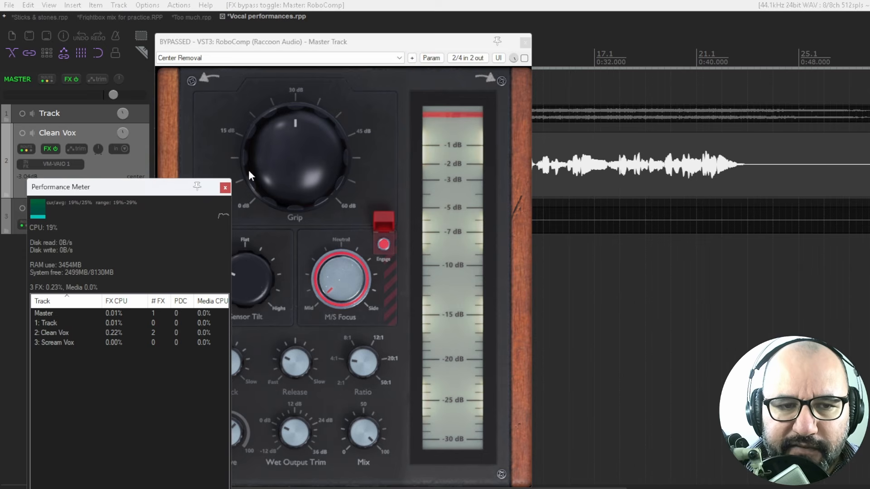
left_click_drag(299, 43, 394, 30)
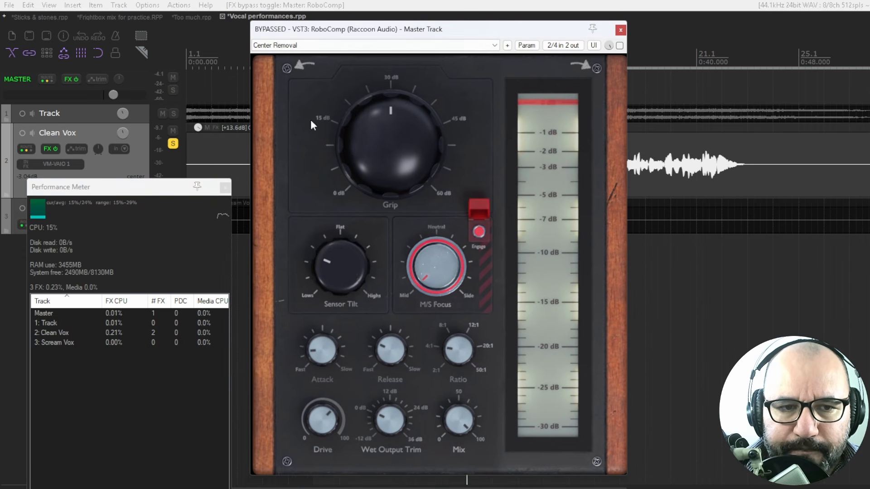
- Check the Master track's FX CPU usage with RoboComp bypassed and active while playback is stopped
left_click(111, 314)
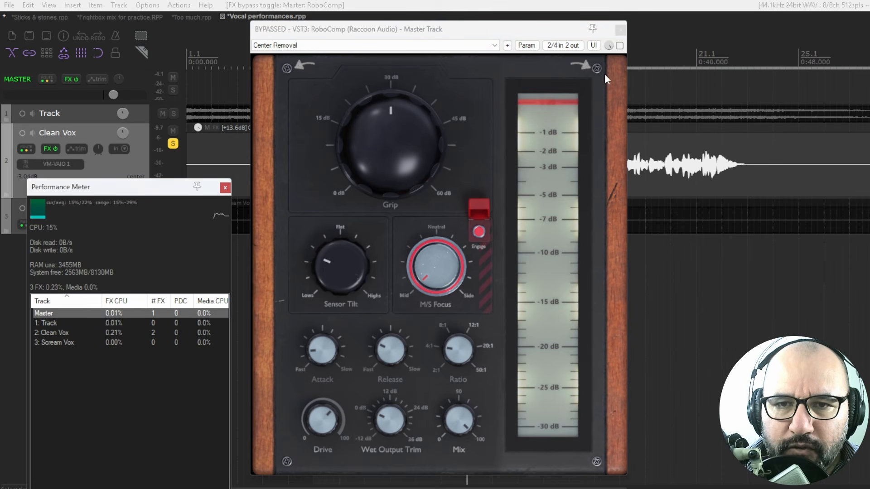
left_click(620, 45)
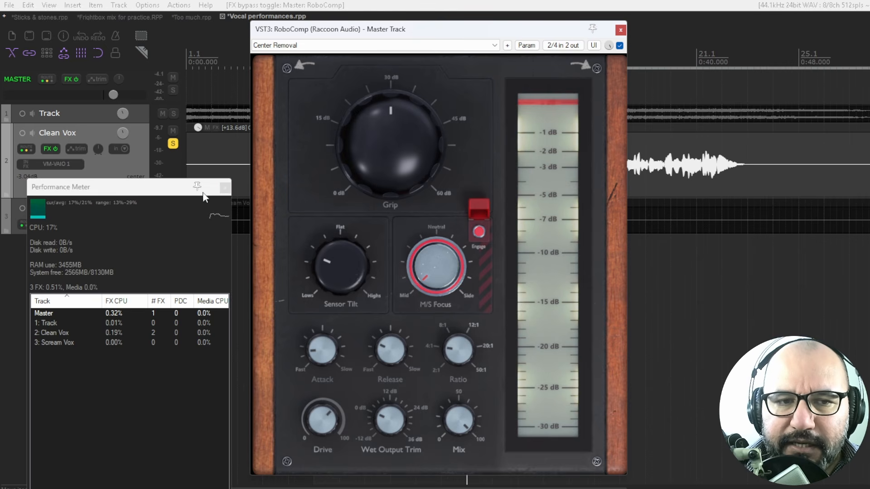
left_click(145, 288)
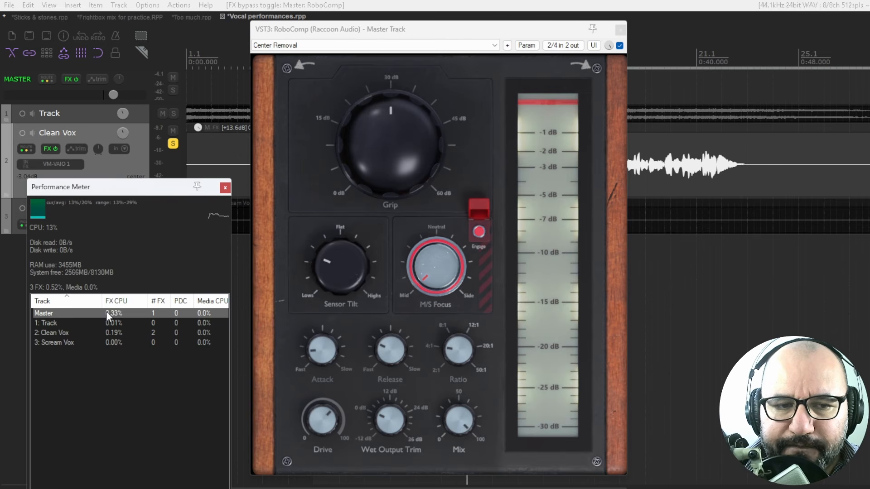
- Play the vocals, nudge Sensor Tilt toward Flat, and check the Master track's FX CPU usage with RoboComp bypassed and active
key("space")
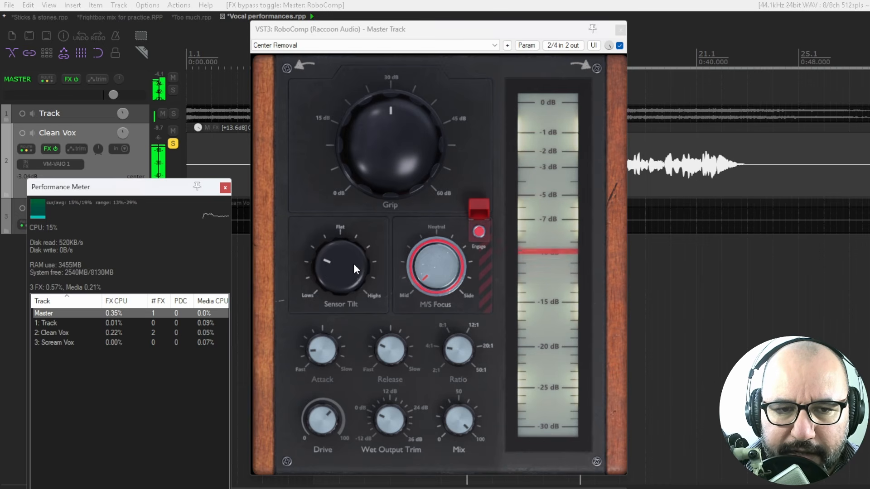
left_click_drag(354, 263, 355, 257)
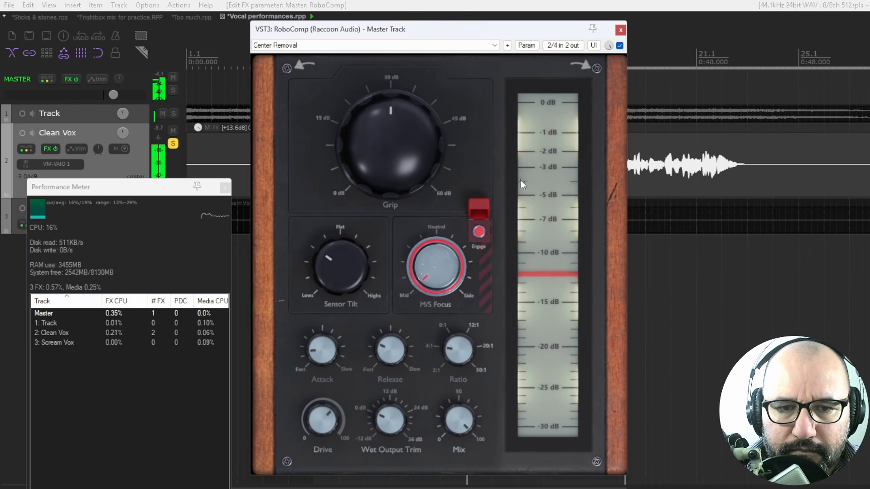
left_click(620, 46)
left_click(620, 45)
key("space")
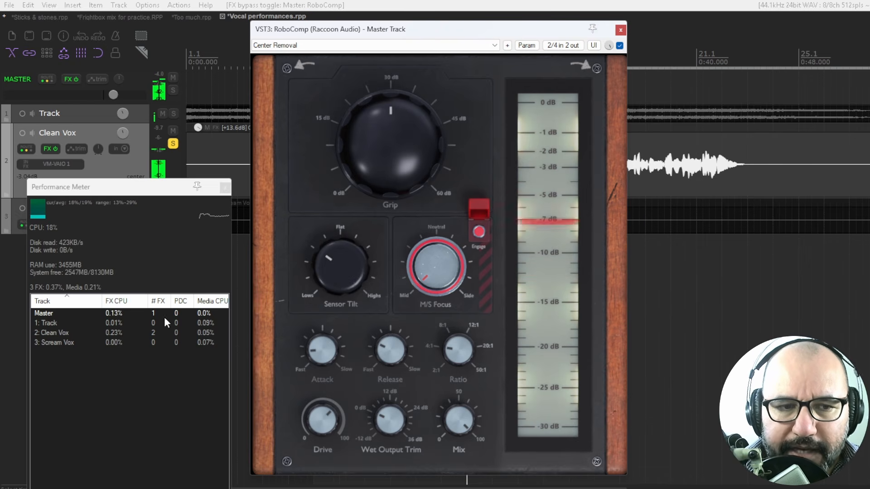
left_click(119, 314)
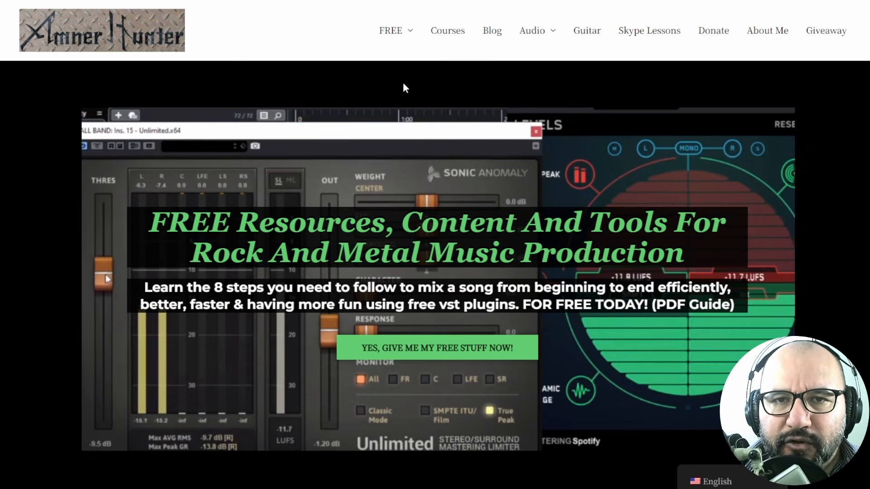
- Show the FREE resource categories on the music production website in the browser
mouse_move(400, 30)
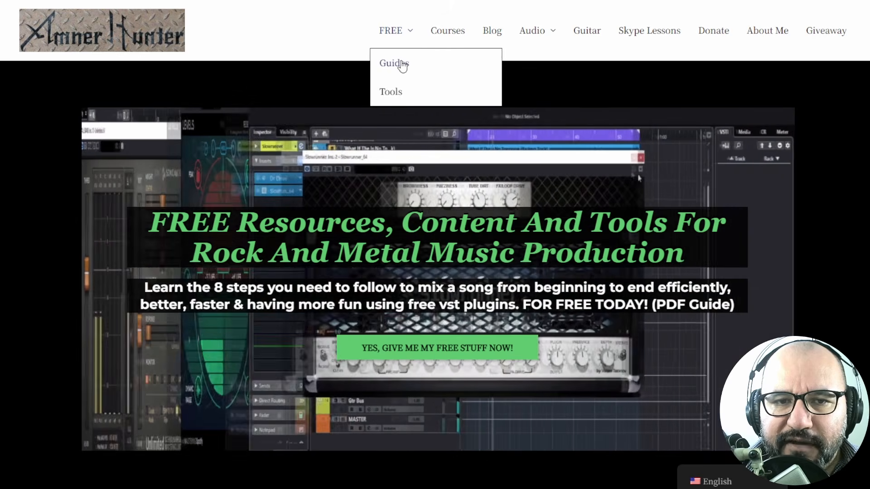